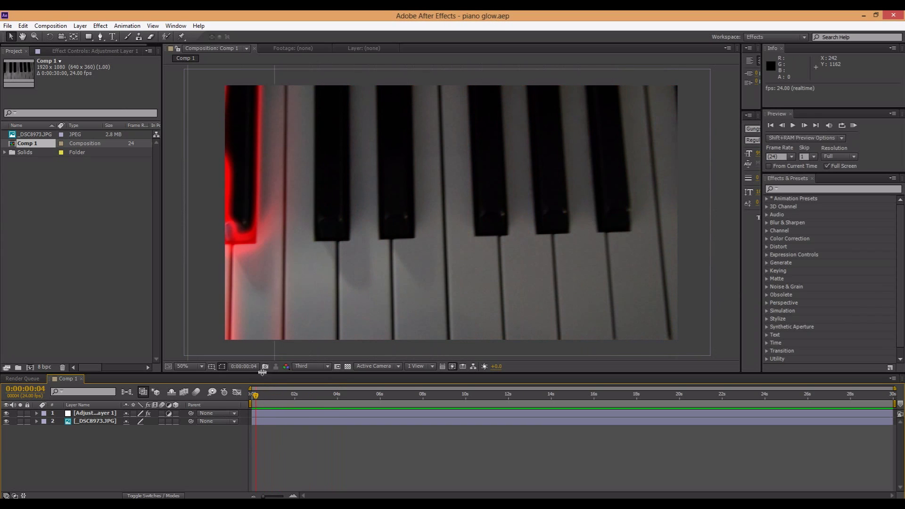
Step: Create a new 30-second composition named Comp 2 with the HDTV 1080 24 preset
left_click_drag(261, 397, 263, 434)
left_click(48, 226)
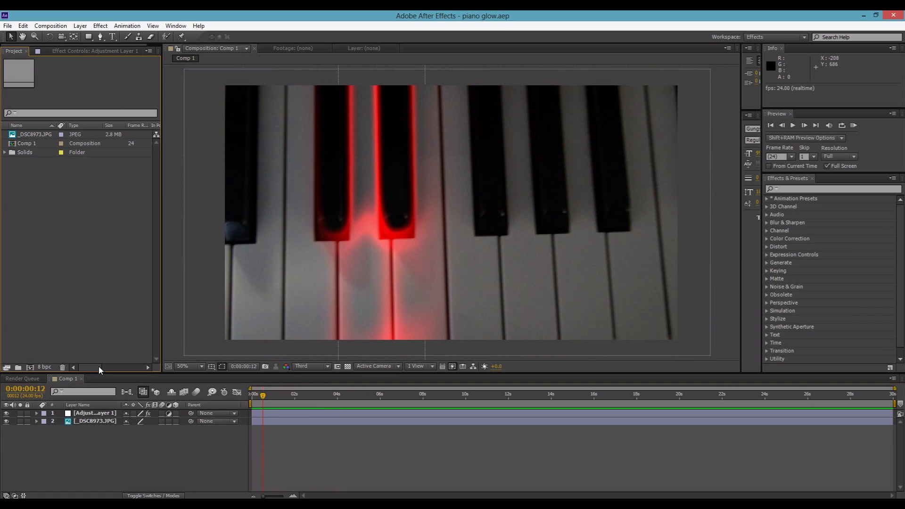
left_click(31, 367)
left_click(496, 354)
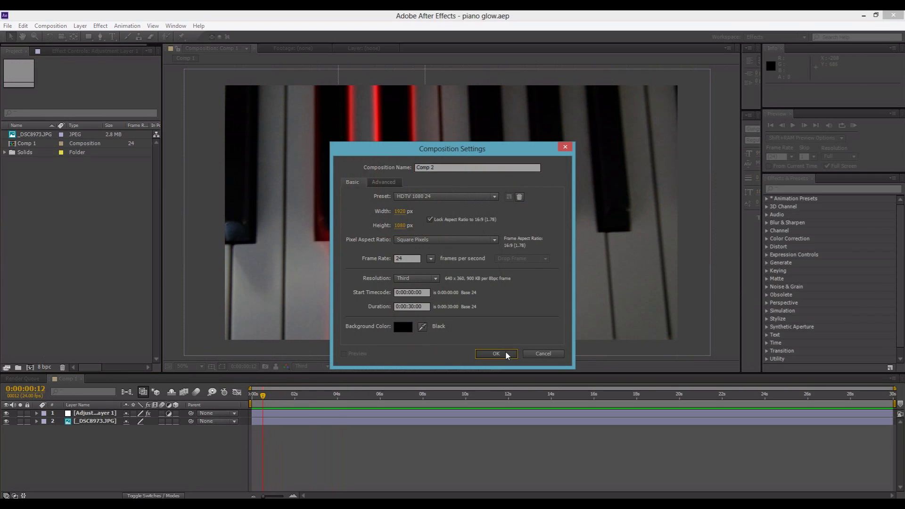
Step: Place the _DSC8973.JPG photo in Comp 2 and scale it down so the piano keys fill the frame
left_click_drag(38, 130, 419, 211)
scroll(420, 212, "down", 7)
left_click_drag(486, 233, 465, 219)
key("shift+/")
left_click_drag(488, 277, 513, 277)
key("comma")
key("comma")
key("comma")
key("comma")
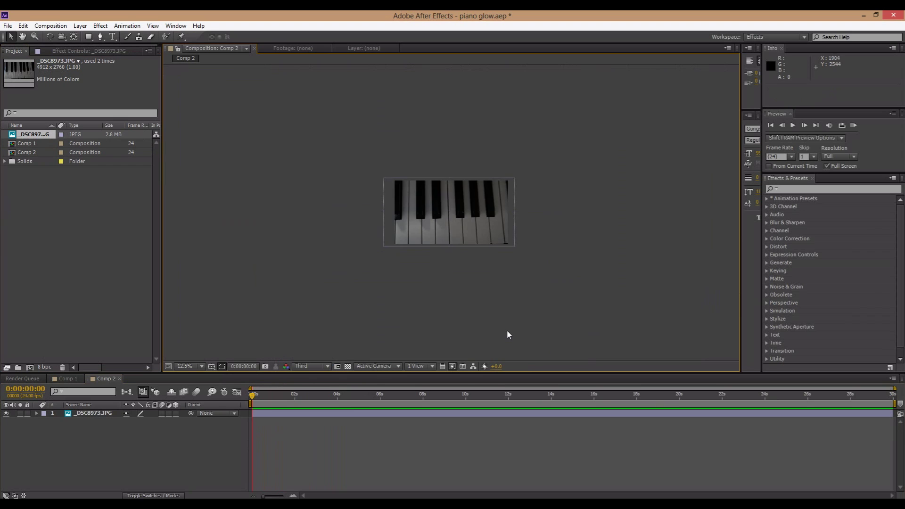
Step: Show the composition at 50% magnification and set its preview resolution to Full
scroll(507, 331, "up", 3)
scroll(369, 324, "up", 1)
scroll(370, 324, "down", 1)
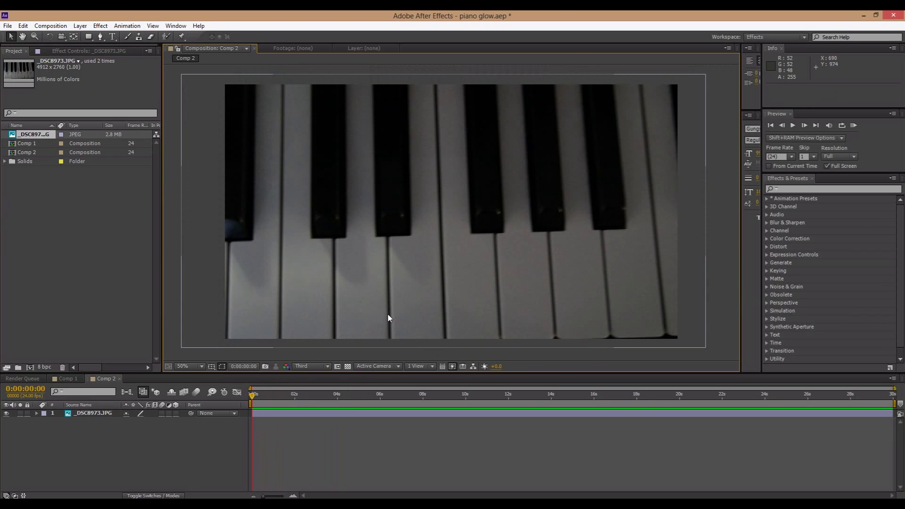
left_click(312, 367)
left_click(337, 388)
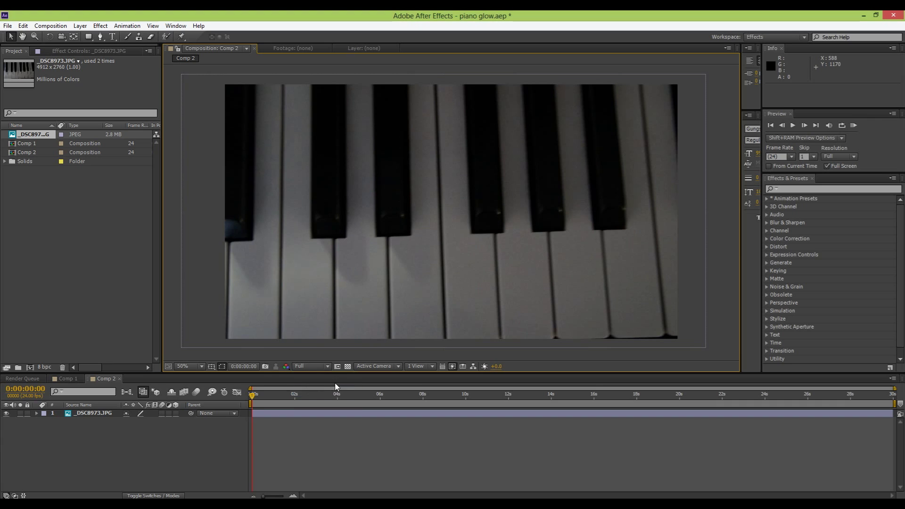
Step: Add a new adjustment layer above the piano photo in Comp 2
right_click(185, 449)
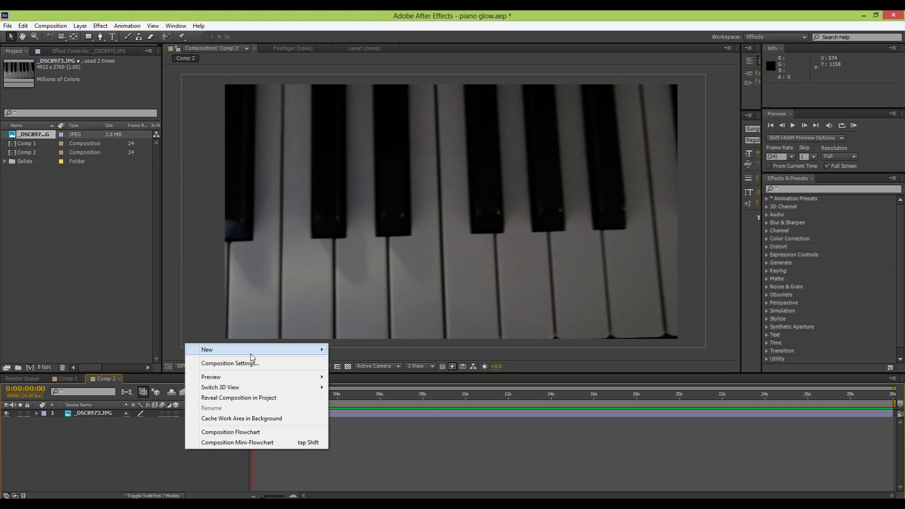
mouse_move(259, 350)
left_click(352, 424)
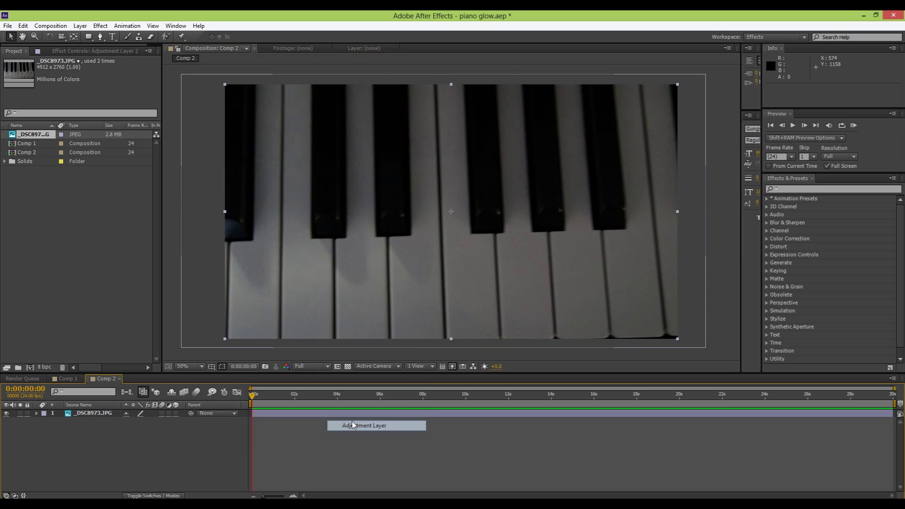
Step: Find the Stylize Glow effect by searching for "glow" and apply it to the adjustment layer
left_click(828, 188)
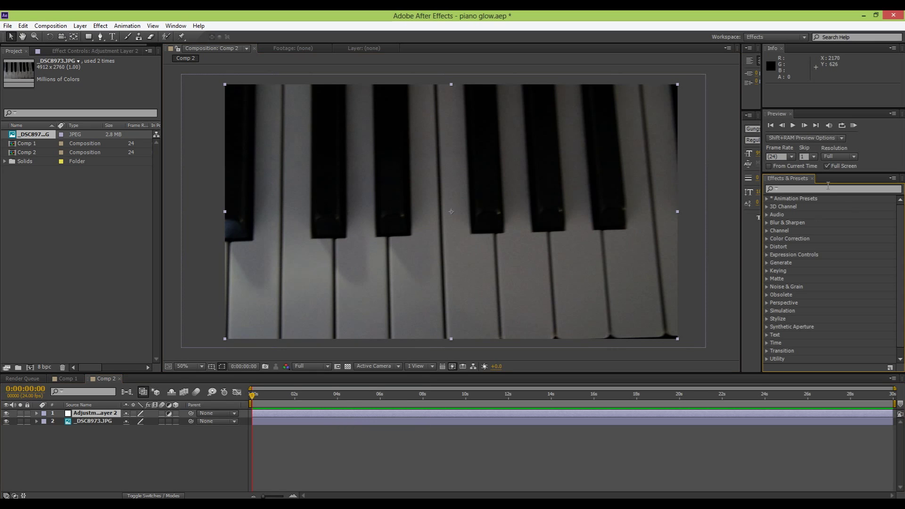
left_click(832, 188)
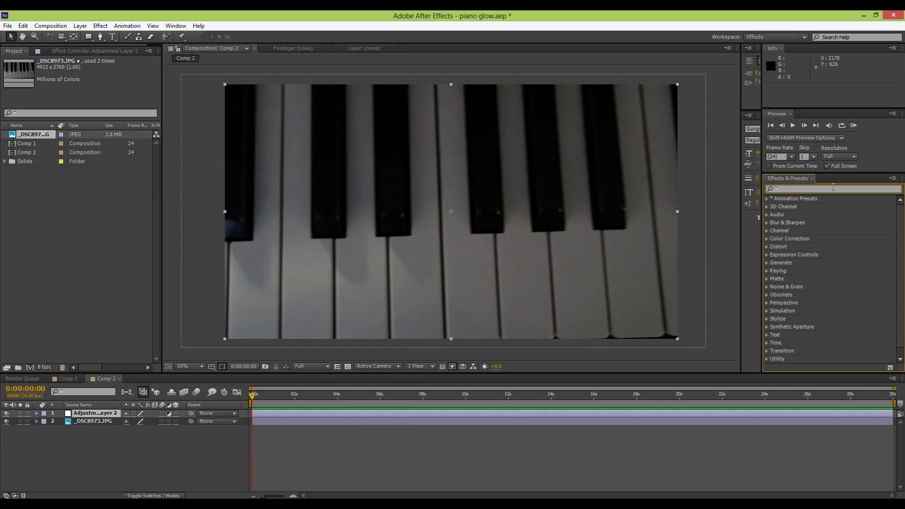
type("glow")
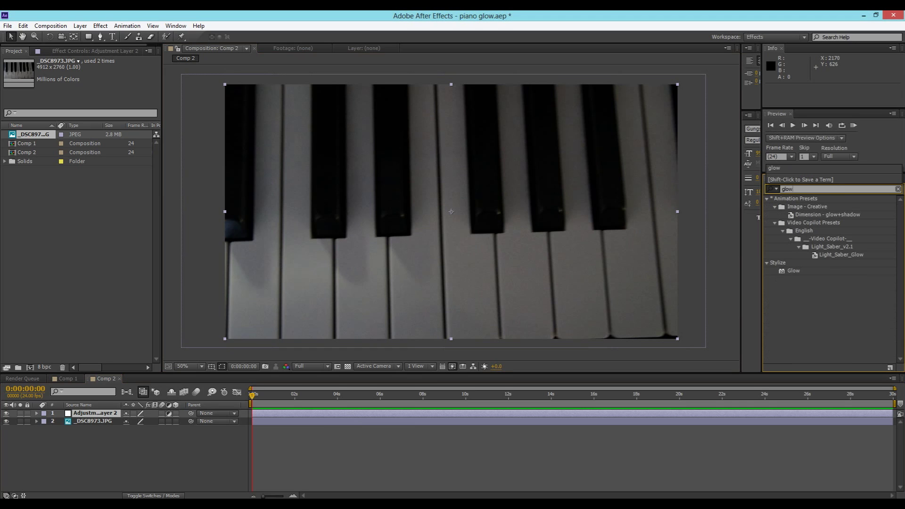
left_click_drag(795, 271, 96, 415)
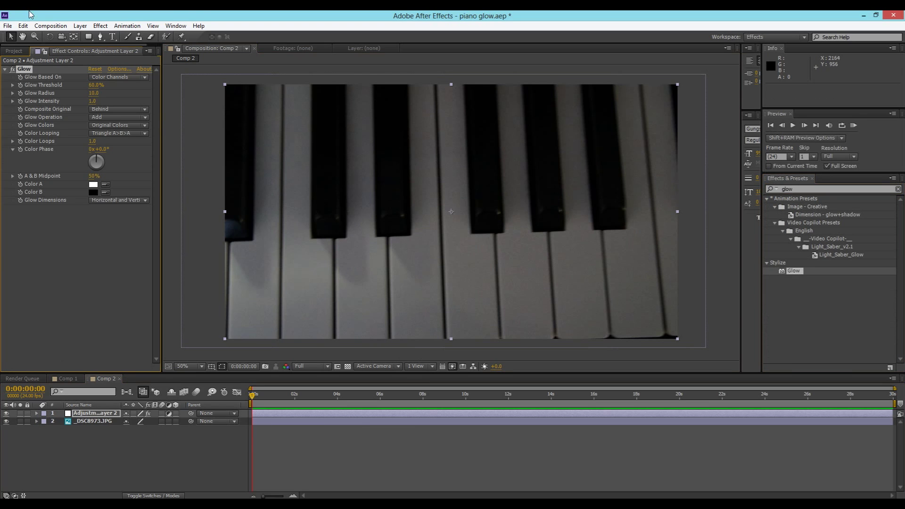
scroll(375, 309, "down", 3)
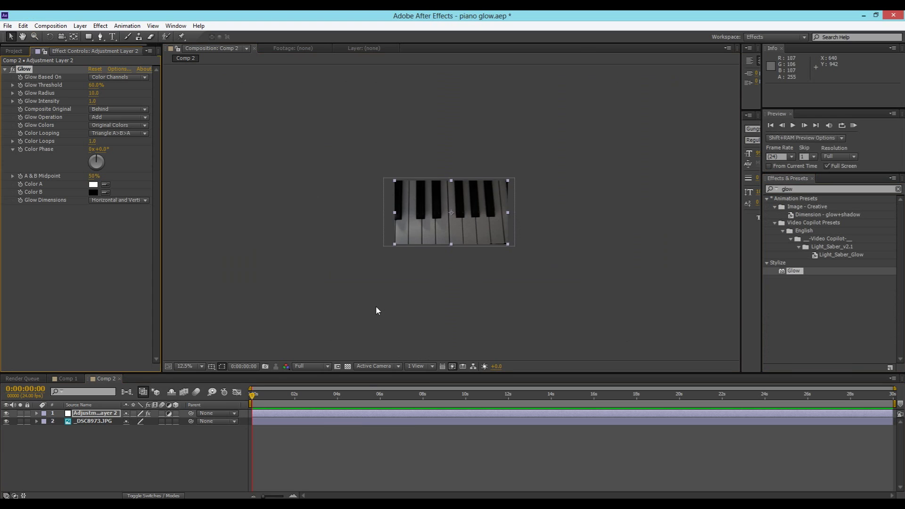
left_click(375, 307)
scroll(380, 309, "up", 3)
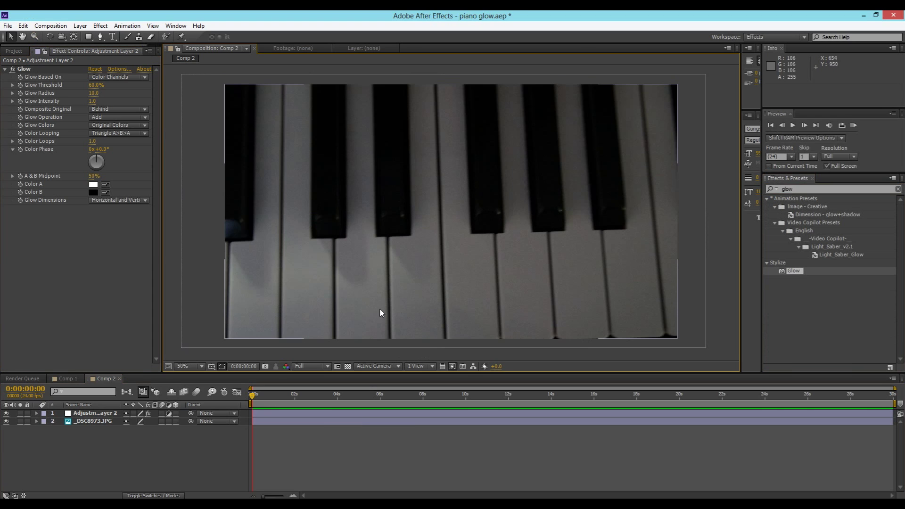
Step: Duplicate the Glow effect on the adjustment layer
left_click(4, 69)
left_click(24, 70)
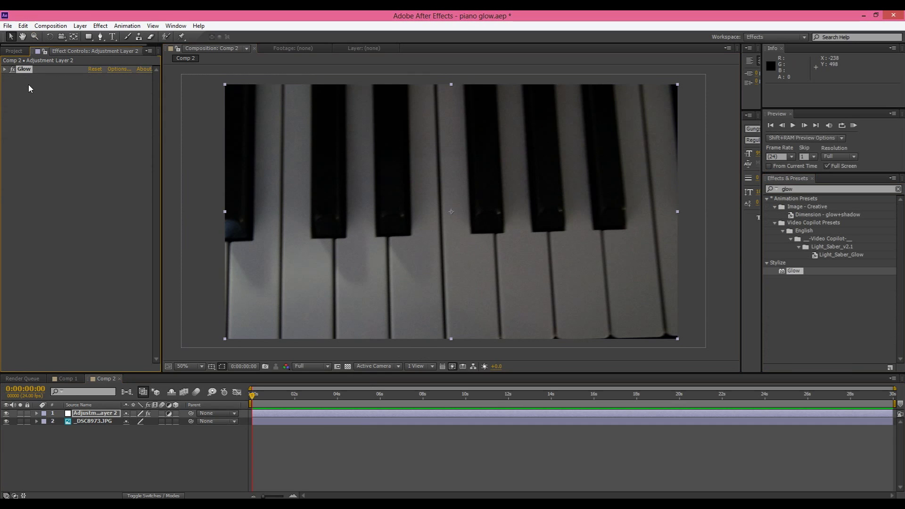
key("ctrl+d")
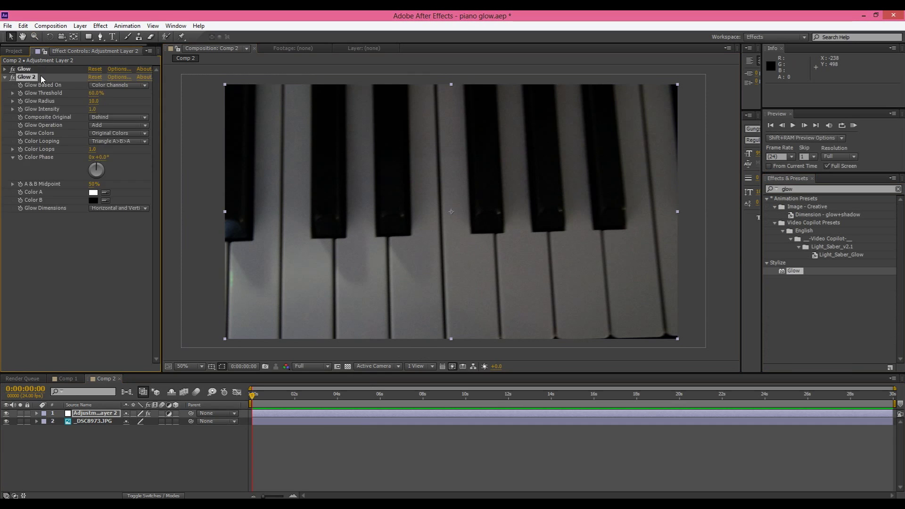
Step: Clear the effects search and add a Color Control expression control below the second Glow on the adjustment layer
left_click_drag(799, 190, 736, 196)
left_click_drag(802, 190, 709, 195)
key("BackSpace")
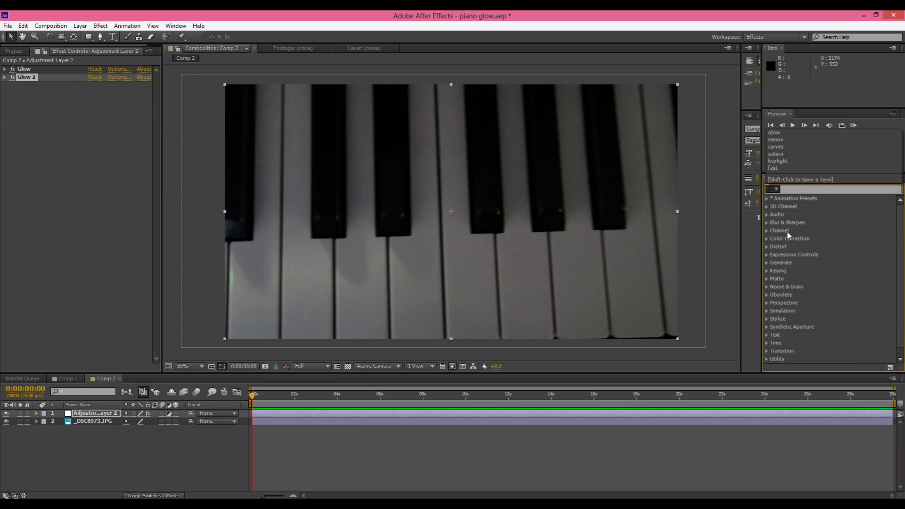
left_click(768, 254)
left_click(768, 255)
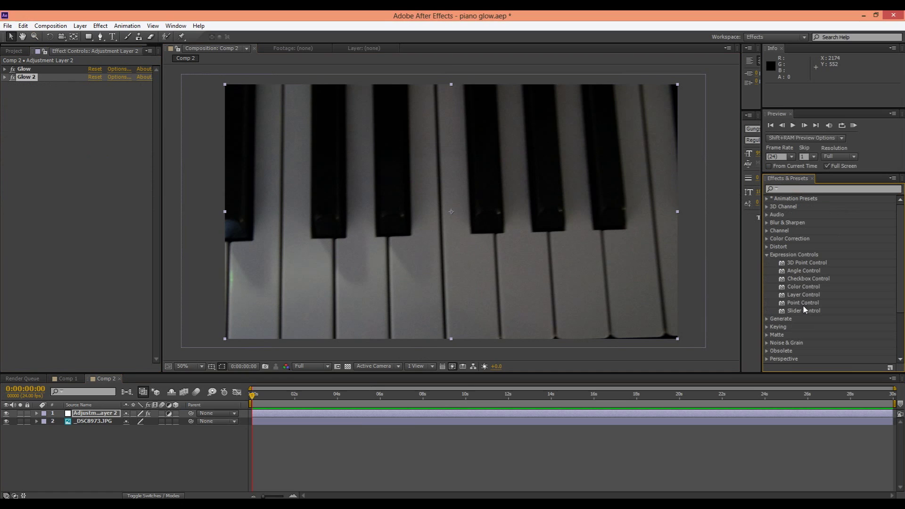
left_click_drag(802, 286, 92, 196)
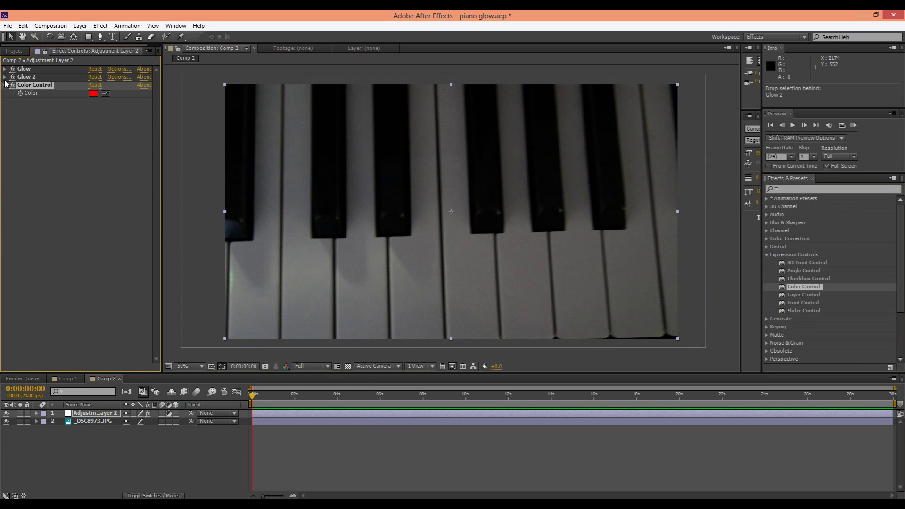
Step: Enable expressions on the first Glow's Color A and on the Color Control's Color property
left_click(5, 77)
left_click(4, 69)
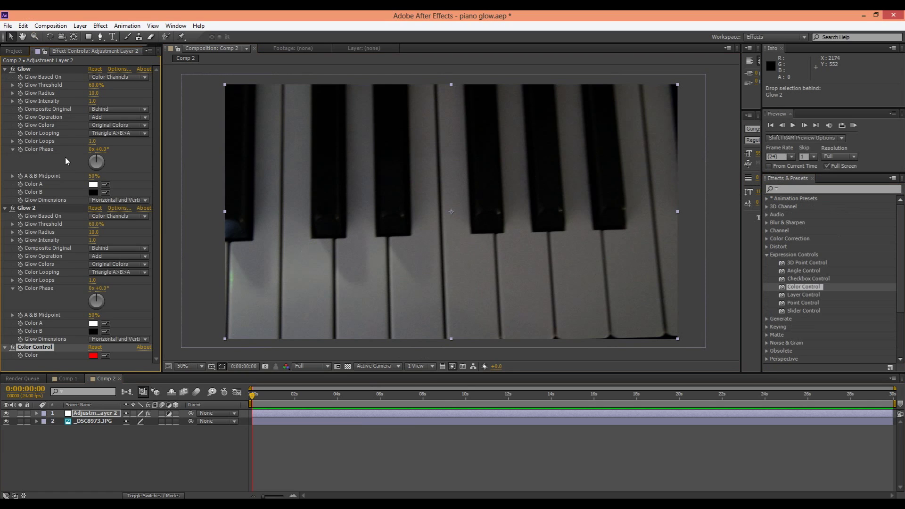
left_click(20, 183, "alt")
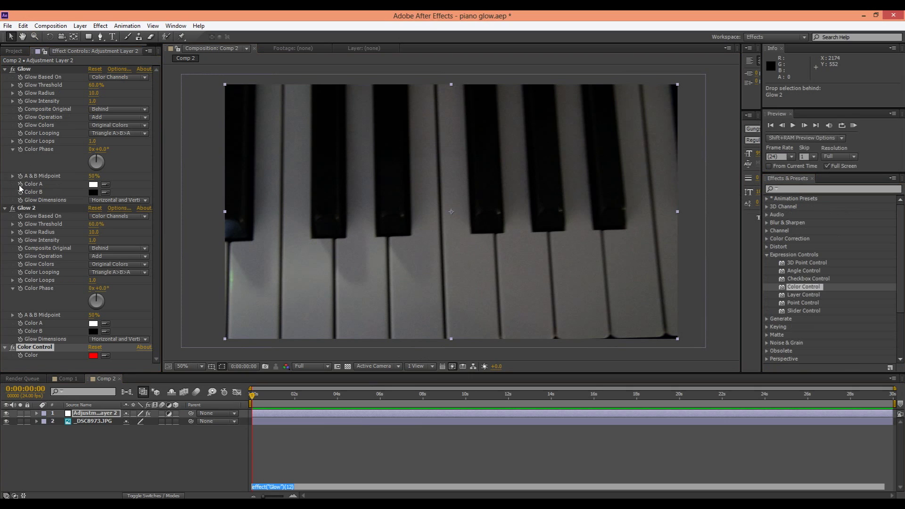
left_click(67, 251)
left_click(21, 356, "alt")
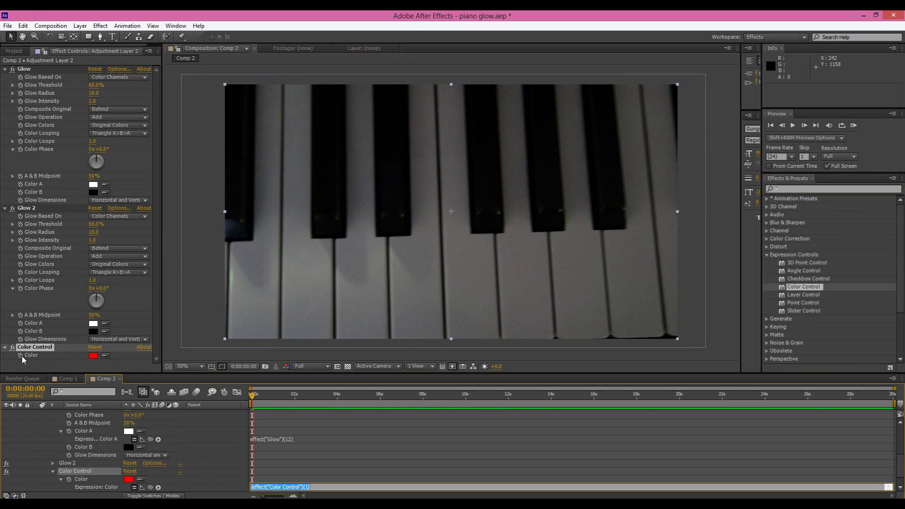
left_click(171, 466)
scroll(156, 443, "down", 1)
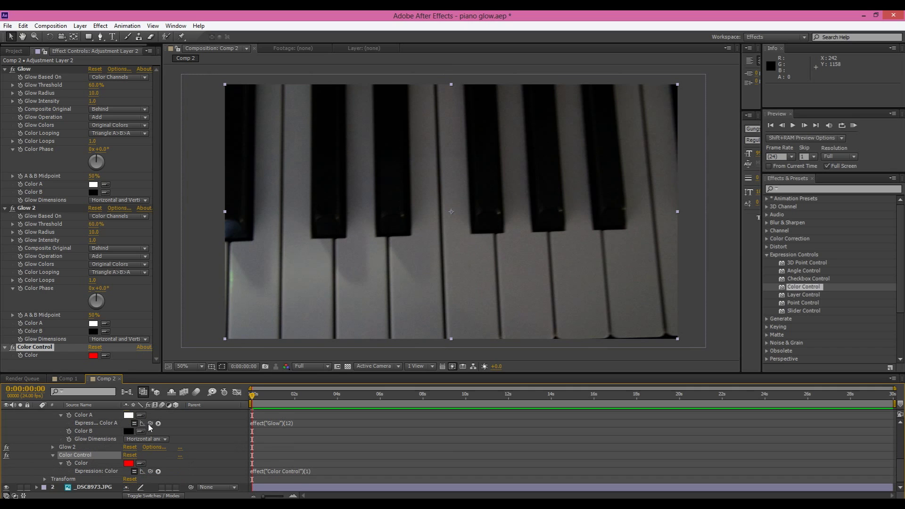
Step: Link the first Glow's Color A expression to the Color Control's Color property
left_click_drag(150, 423, 94, 463)
left_click(217, 437)
scroll(217, 437, "up", 4)
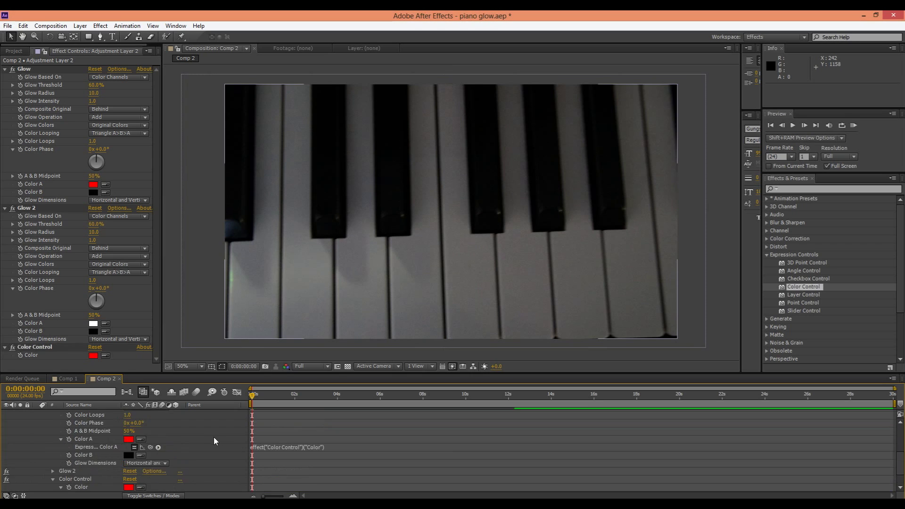
Step: Enable an expression on the second Glow's Color A and link it to the Color Control's Color property
scroll(207, 438, "down", 4)
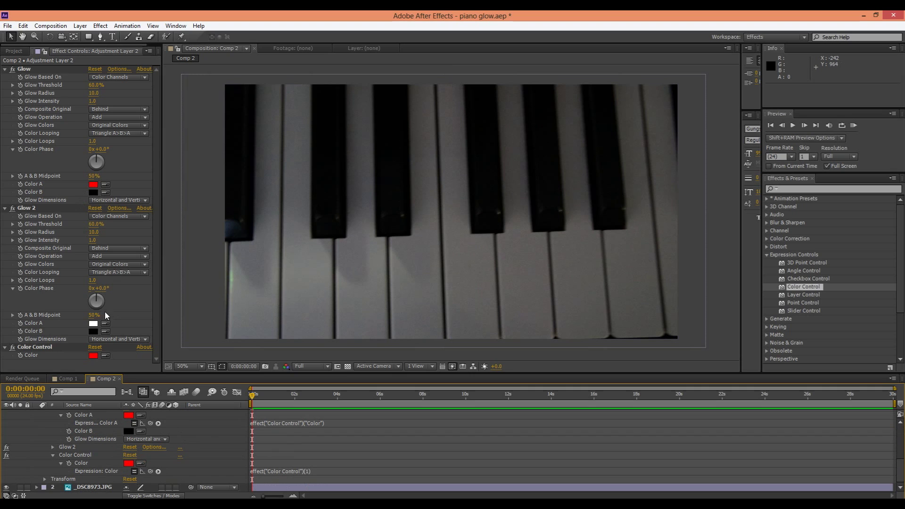
left_click(18, 325, "alt")
scroll(165, 468, "down", 3)
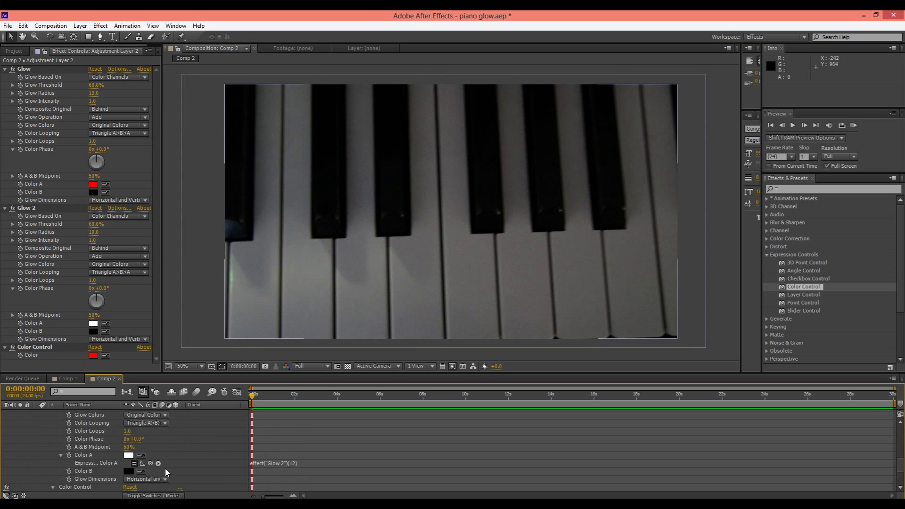
left_click_drag(146, 473, 85, 463)
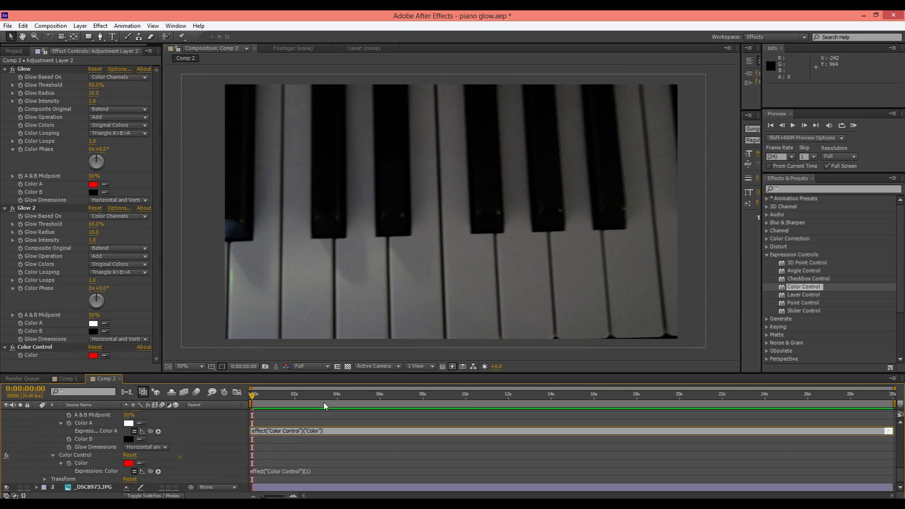
left_click(266, 401)
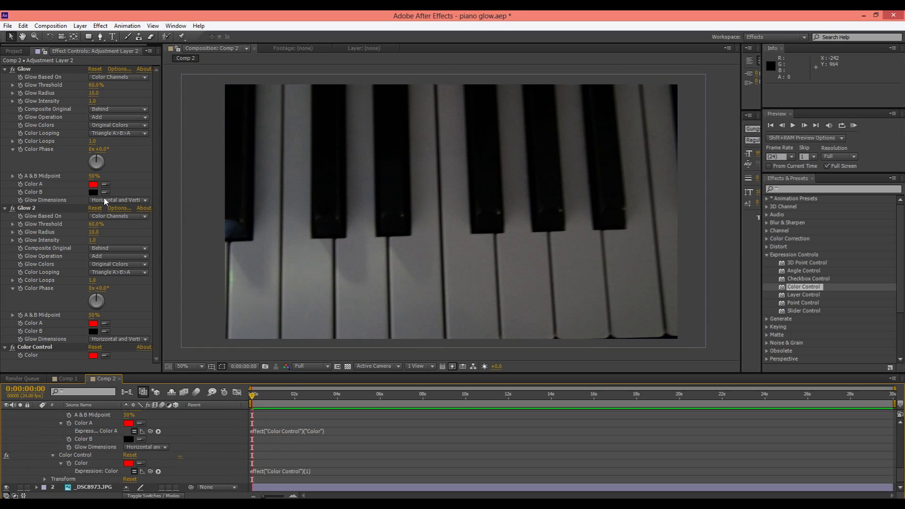
Step: Try the color link by setting the Color Control to white (FFFFFF)
left_click(94, 357)
left_click_drag(392, 298, 276, 155)
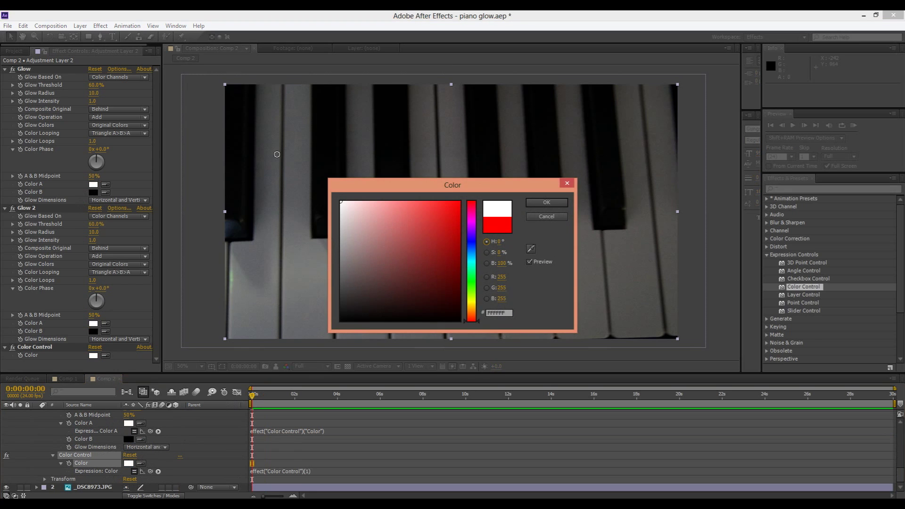
left_click(547, 202)
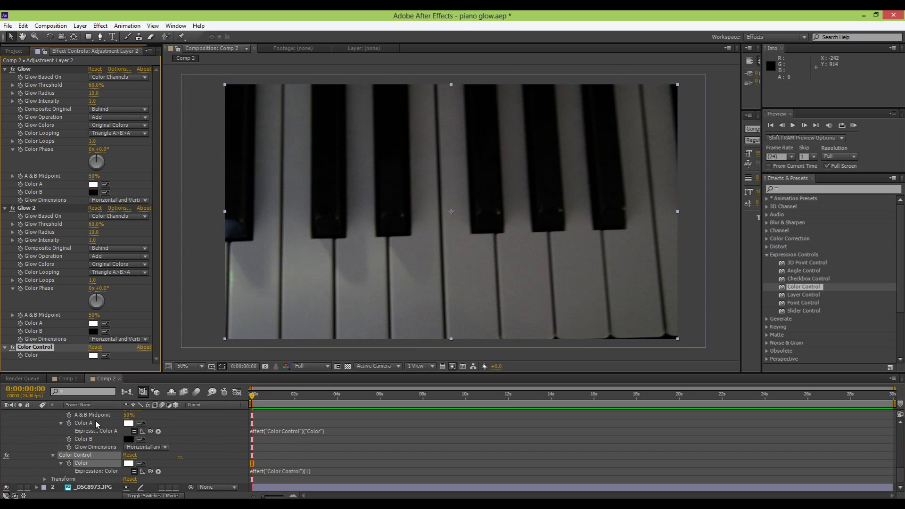
Step: Set the Color Control's color to a dark blue
left_click(94, 357)
left_click_drag(396, 305, 472, 251)
left_click(543, 204)
Step: Lower the first Glow's threshold, with its radius at 32 and its glow colors set to A & B Colors
scroll(91, 423, "up", 12)
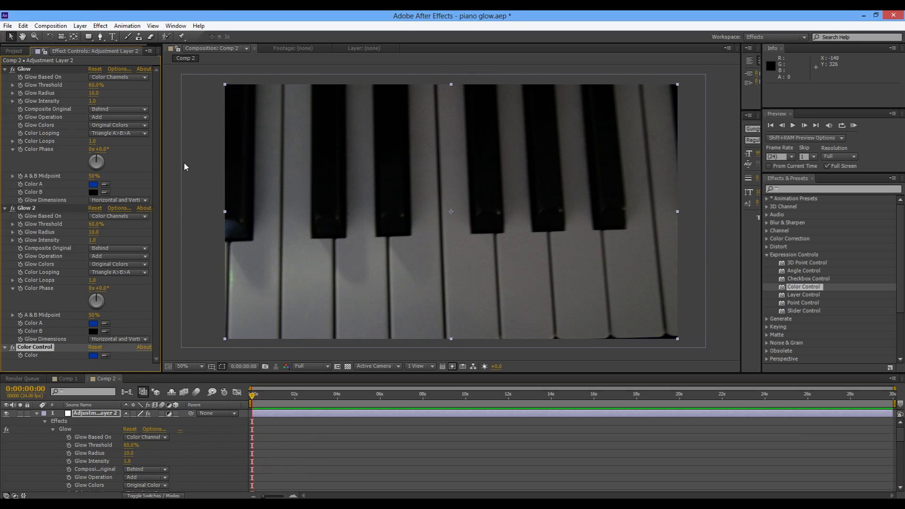
left_click(6, 208)
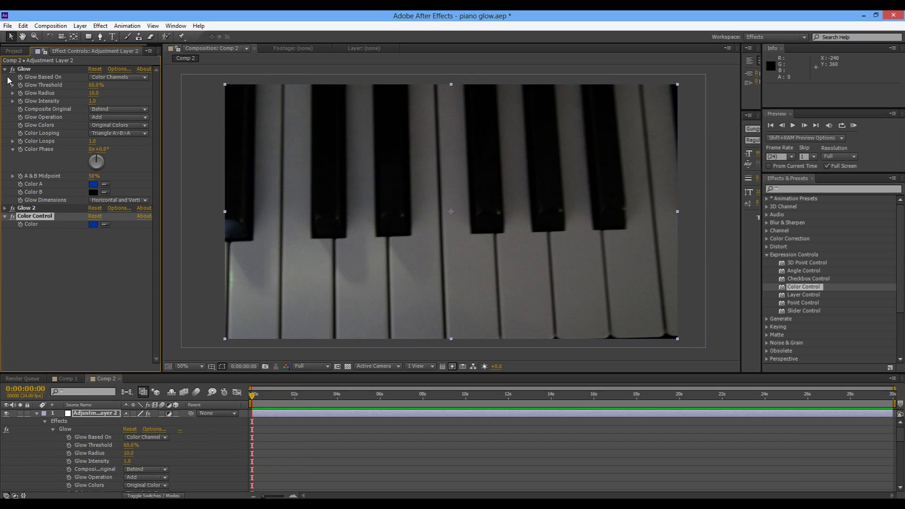
mouse_move(96, 85)
left_mouse_down()
mouse_move(64, 92)
mouse_move(120, 99)
mouse_move(100, 86)
mouse_move(108, 93)
mouse_move(94, 101)
mouse_move(101, 107)
mouse_move(90, 96)
mouse_move(42, 110)
mouse_move(80, 90)
left_mouse_up()
Step: Try basing the first Glow on Alpha Channel, and return it to Color Channels
left_click(111, 78)
left_click(118, 85)
left_click(118, 77)
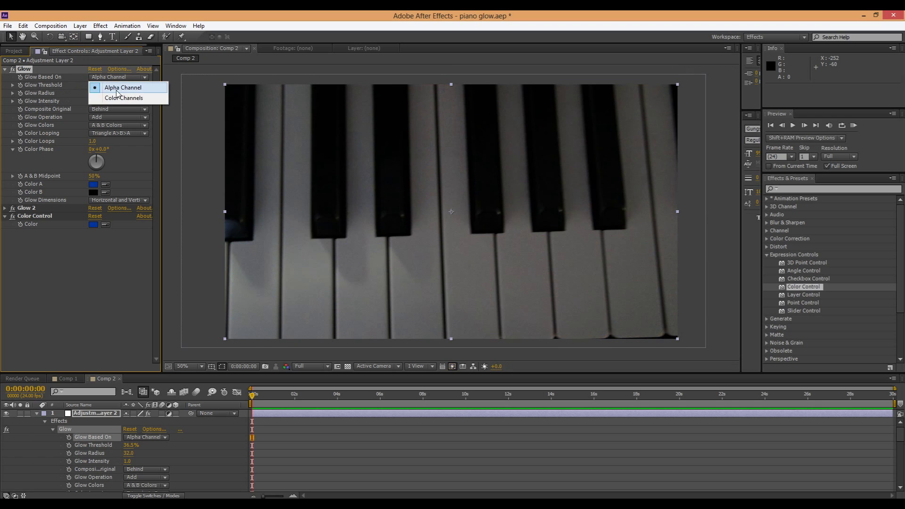
left_click(101, 92)
Step: Set the first Glow's threshold to 23.1% and collapse its settings
left_click_drag(89, 86, 81, 87)
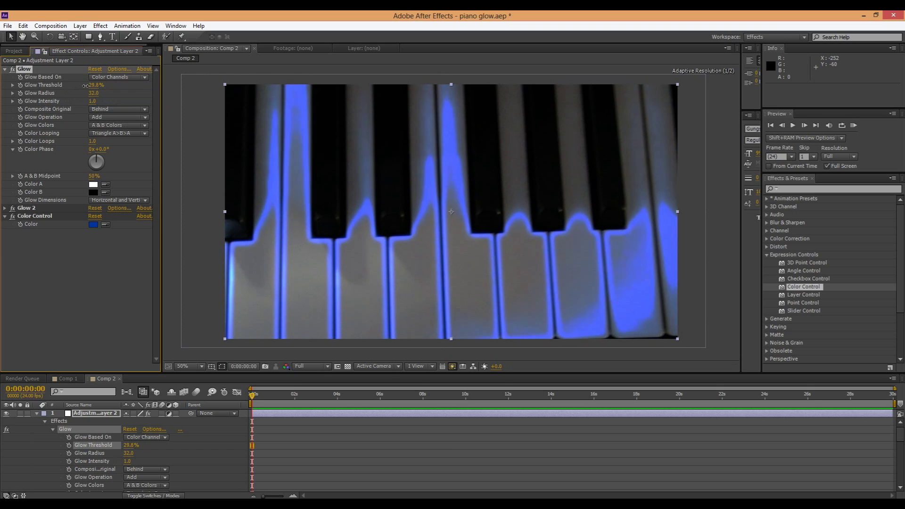
left_click_drag(80, 86, 79, 88)
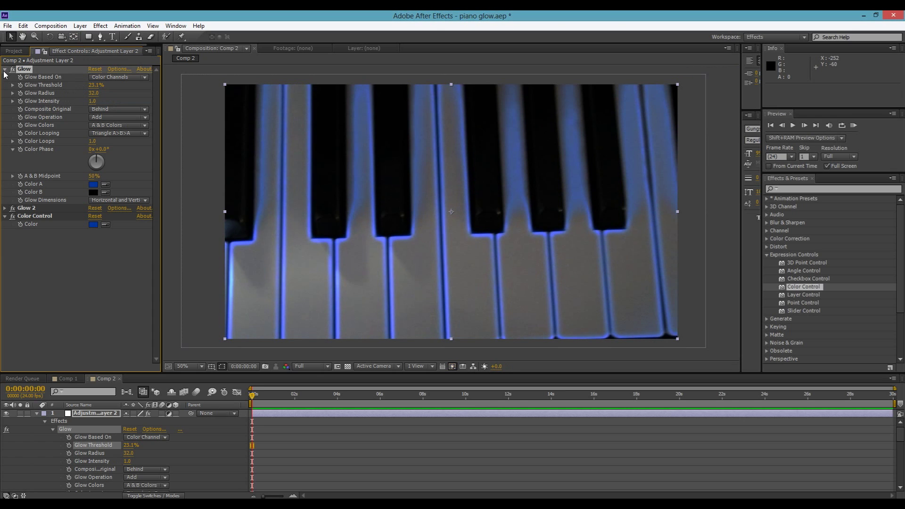
left_click(5, 69)
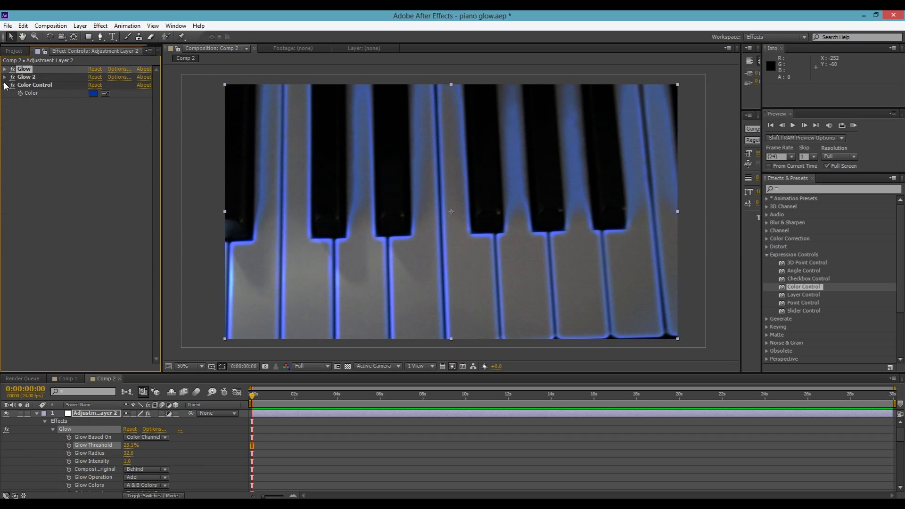
Step: Set the second Glow's threshold to 37.3%, radius to 30 and intensity to 0.6, and collapse its settings
left_click(1, 76)
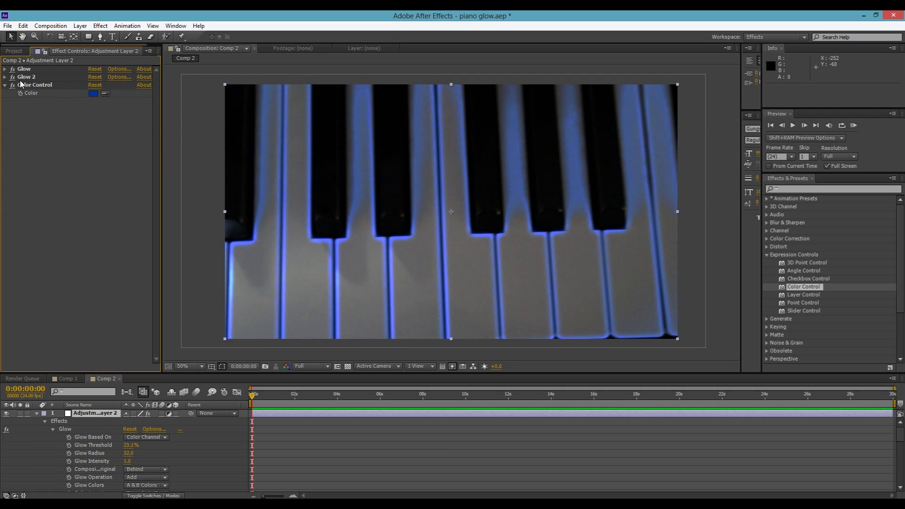
left_click(5, 78)
left_click_drag(96, 94, 56, 114)
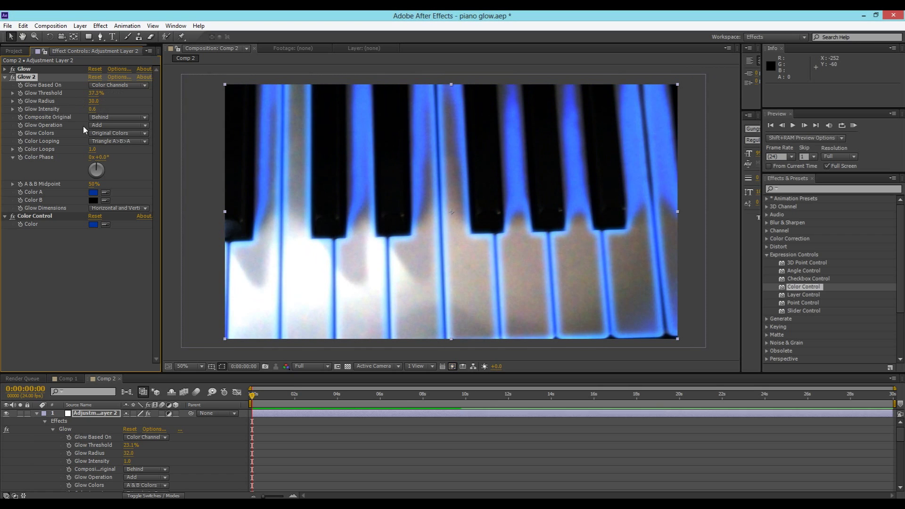
scroll(367, 251, "down", 4)
scroll(333, 262, "up", 4)
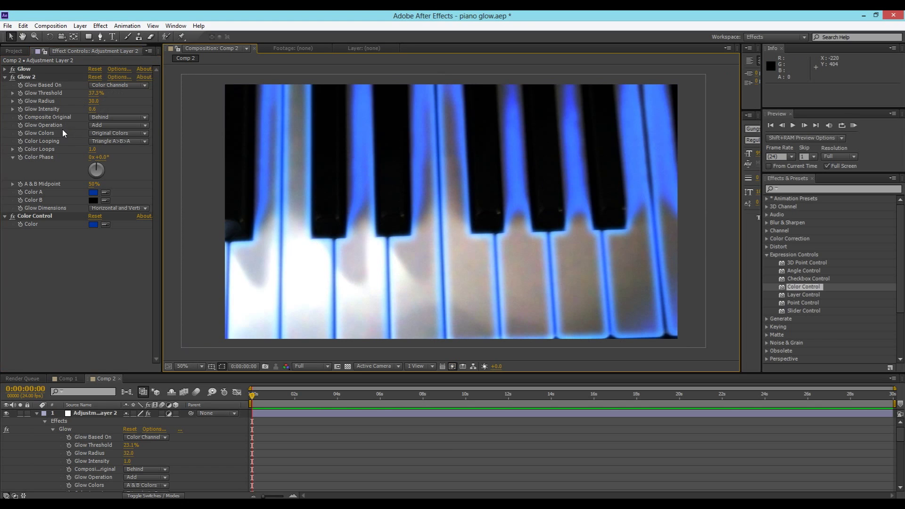
left_click(5, 78)
Step: Try red for the Color Control's color, and settle on a brighter blue
left_click(93, 93)
left_click(439, 233)
left_click_drag(470, 242, 471, 202)
mouse_move(440, 230)
left_mouse_down()
mouse_move(462, 204)
mouse_move(535, 212)
mouse_move(351, 219)
mouse_move(400, 247)
mouse_move(449, 236)
mouse_move(459, 215)
left_mouse_up()
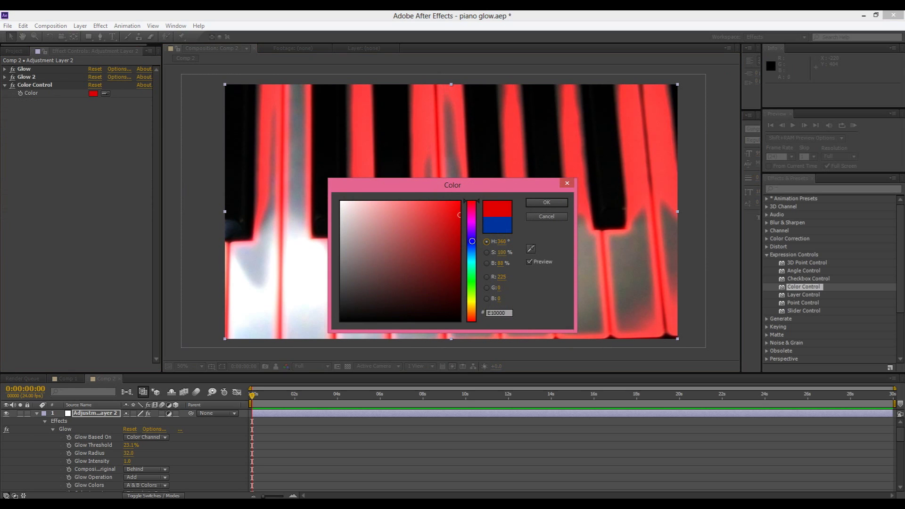
mouse_move(479, 255)
left_mouse_down()
mouse_move(474, 239)
mouse_move(472, 250)
left_mouse_up()
left_click(546, 203)
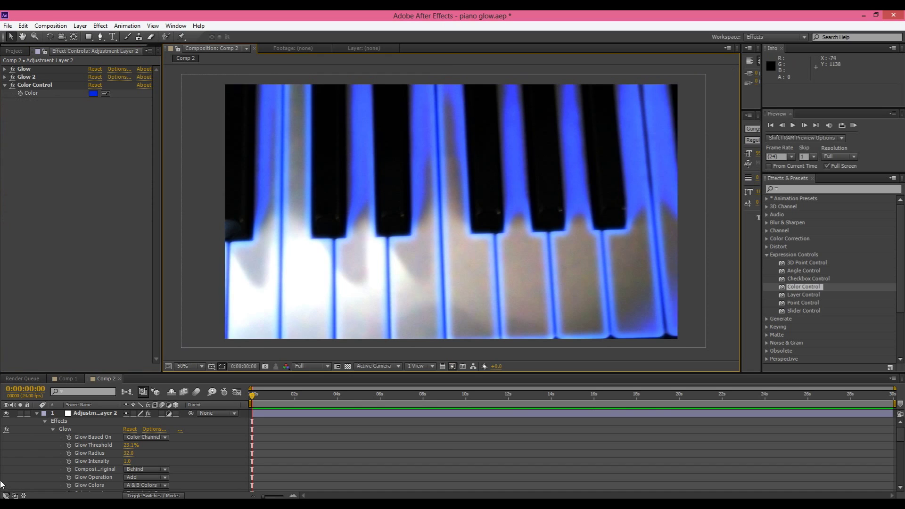
Step: Rename the adjustment layer to Glow and the piano photo layer to Image
left_click(36, 413)
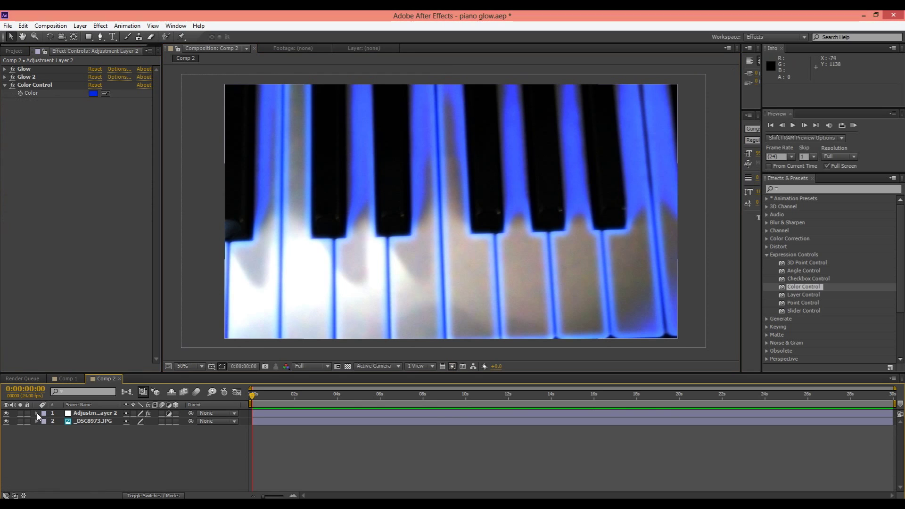
left_click(80, 413)
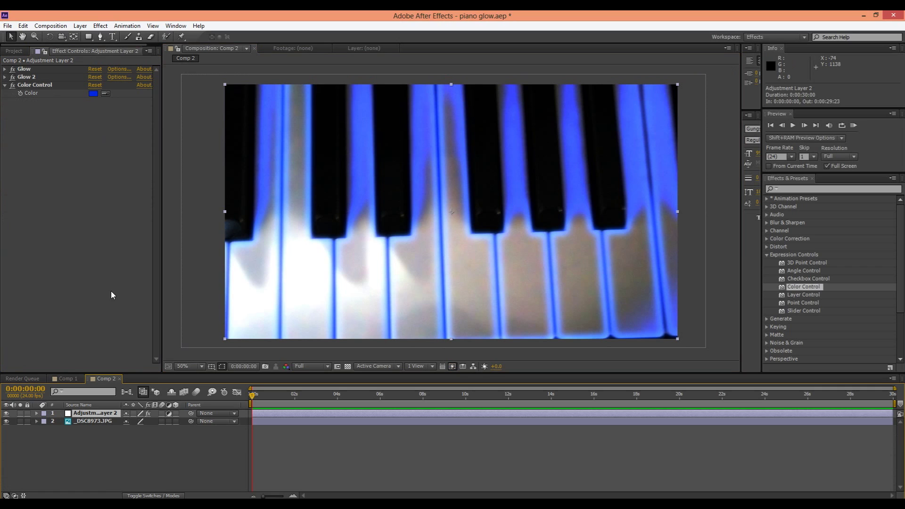
key("Return")
type("Glo")
left_click(206, 443)
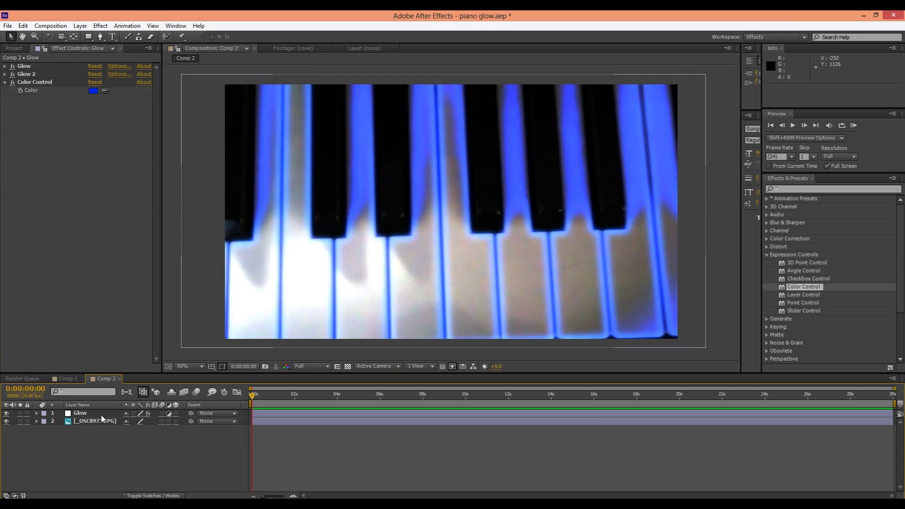
left_click(91, 422)
key("Return")
type("Image")
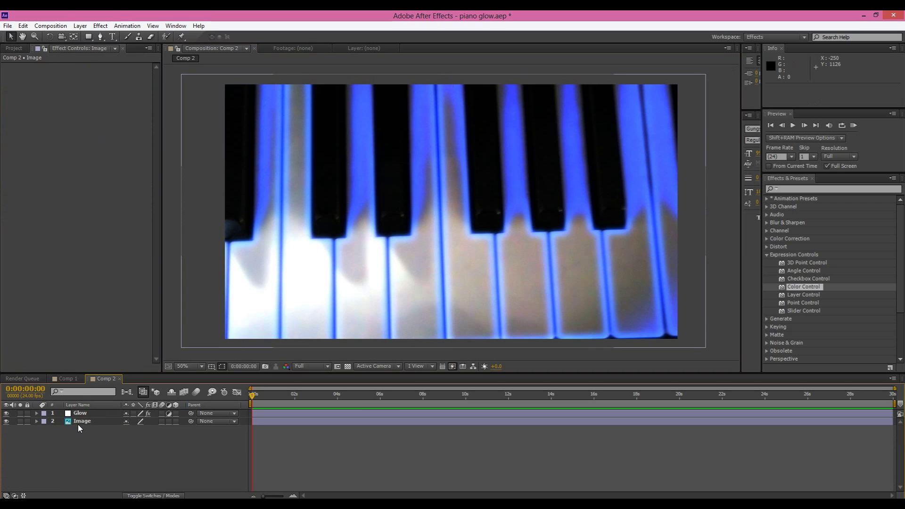
Step: Pre-compose the Image layer as Image Comp 1, moving all attributes into the new composition
left_click(78, 424)
right_click(87, 426)
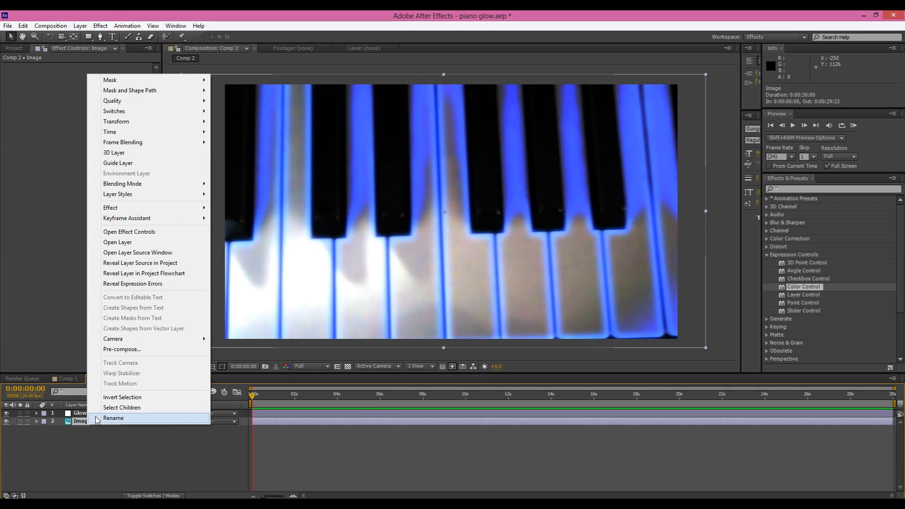
left_click(136, 355)
left_click(382, 263)
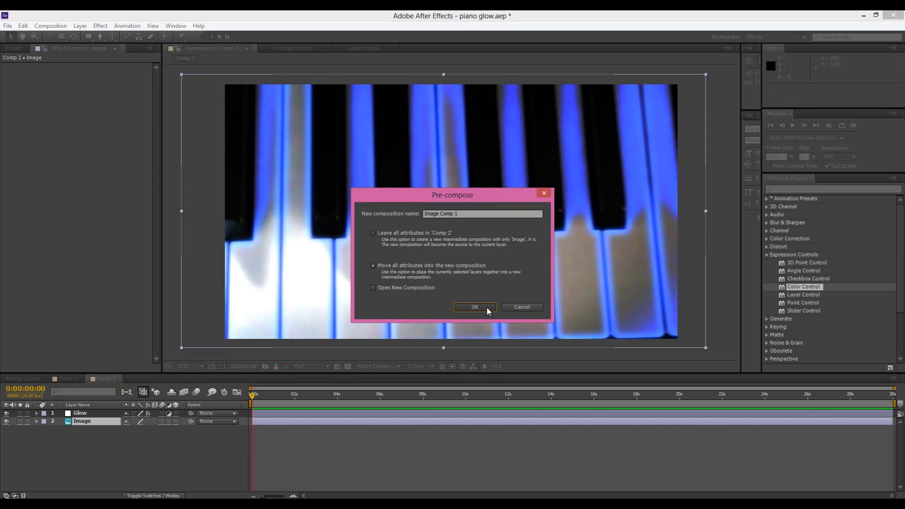
left_click(486, 307)
Step: Inspect the Image layer inside Image Comp 1 by toggling its visibility, and return to Comp 2
double_click(93, 420)
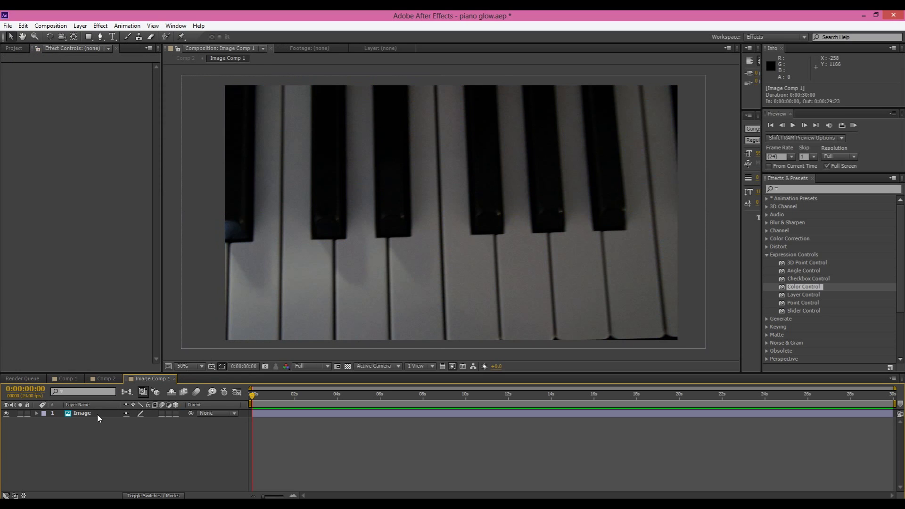
left_click(87, 413)
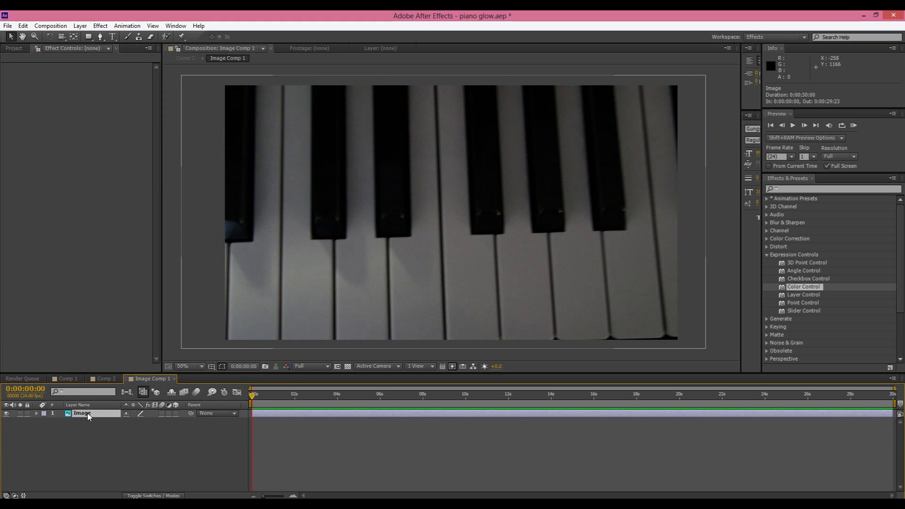
left_click(6, 413)
left_click(6, 414)
left_click(6, 414)
left_click(7, 413)
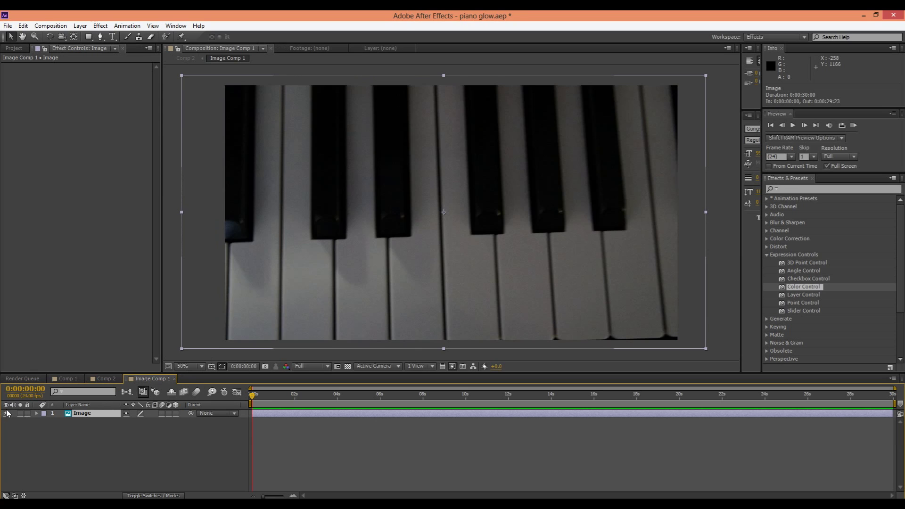
left_click(95, 380)
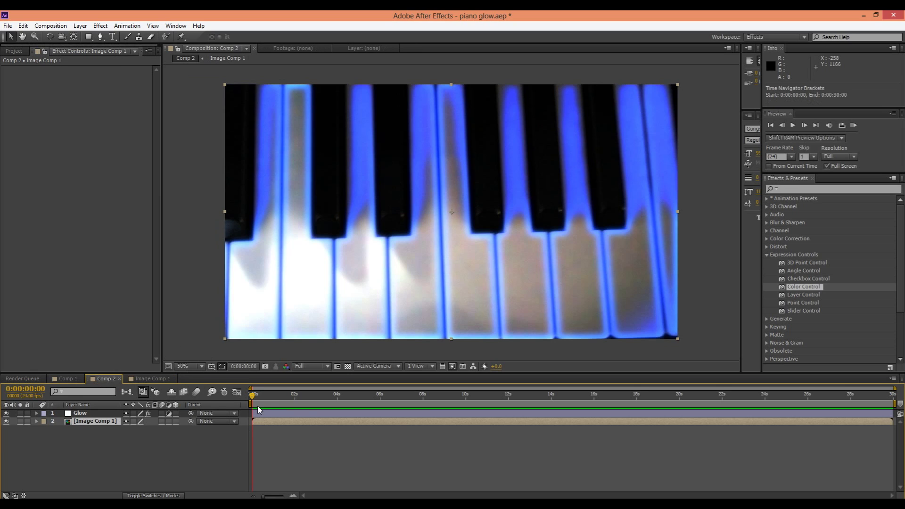
Step: Draw a rectangular mask about 314 px wide on the Glow layer, spanning the image's full height around the second white key
left_click_drag(370, 402, 305, 407)
left_click(81, 413)
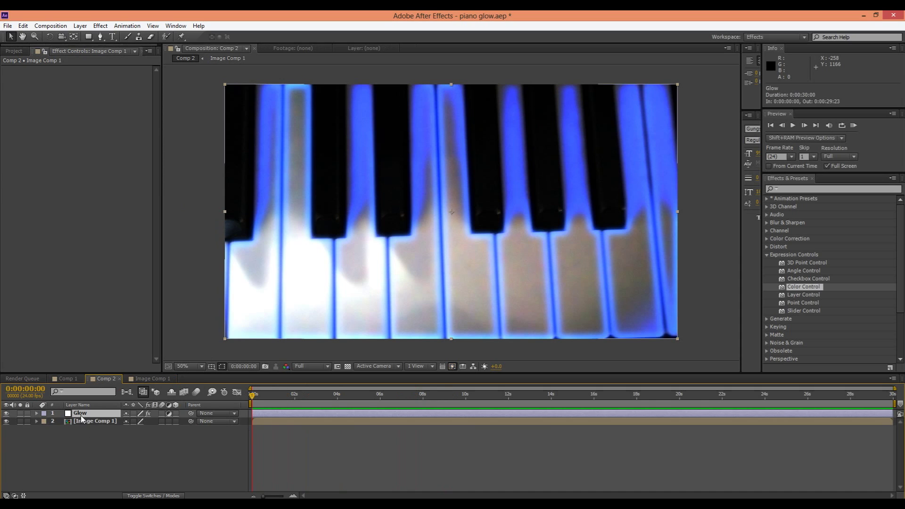
left_click(89, 37)
left_click(130, 35)
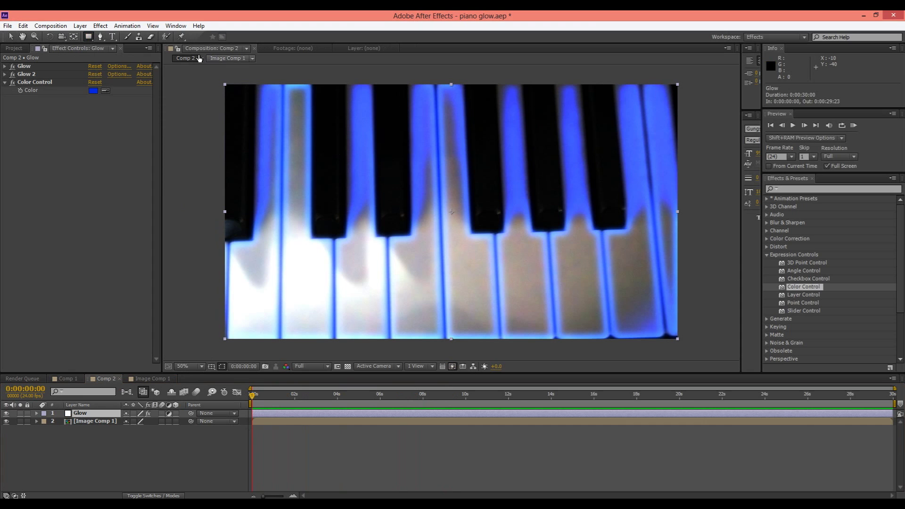
mouse_move(202, 76)
left_mouse_down()
mouse_move(253, 99)
mouse_move(278, 360)
mouse_move(289, 360)
mouse_move(276, 360)
left_mouse_up()
left_click(23, 26)
left_click(33, 34)
left_click_drag(263, 74, 337, 359)
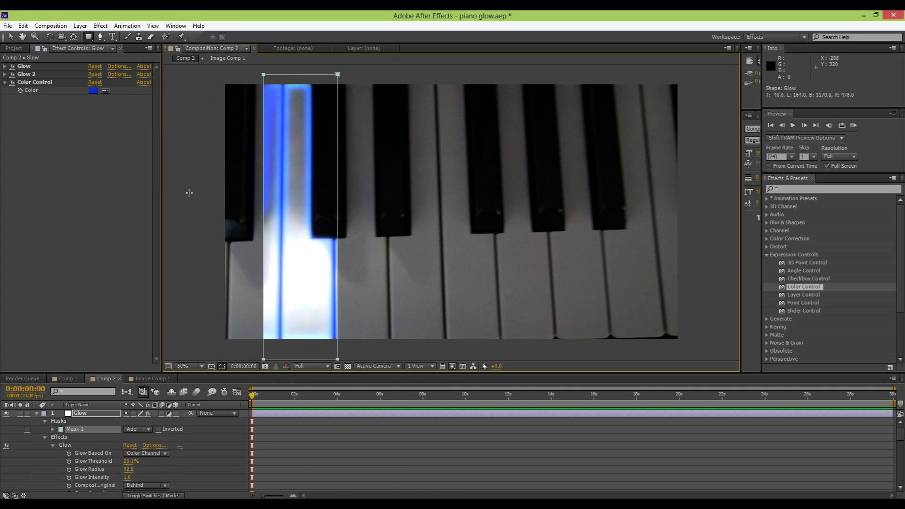
left_click(10, 36)
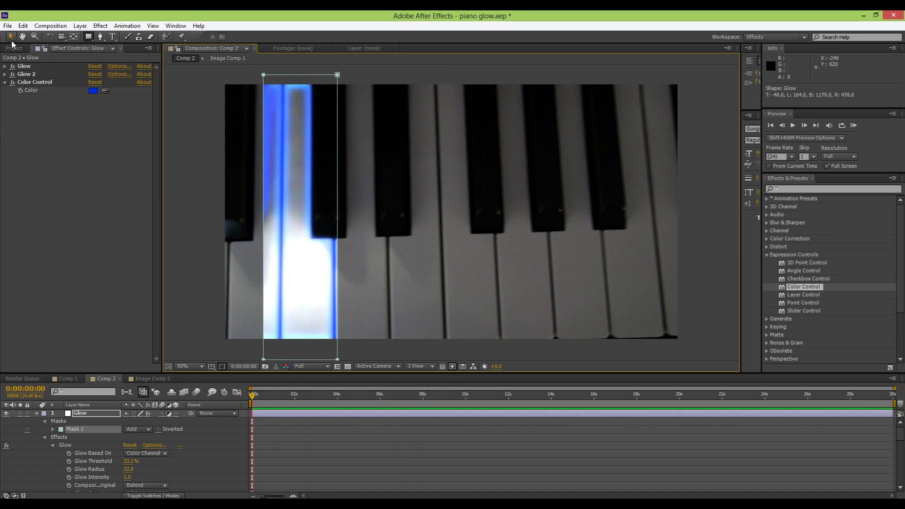
Step: Set the Glow layer's mask feather to 215 pixels
left_click(289, 251)
left_click(89, 414)
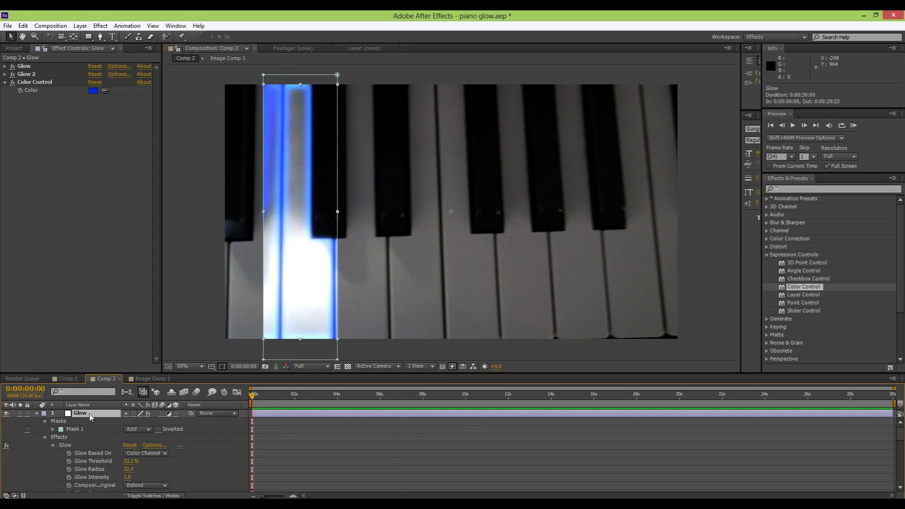
key("f")
left_click_drag(141, 430, 238, 419)
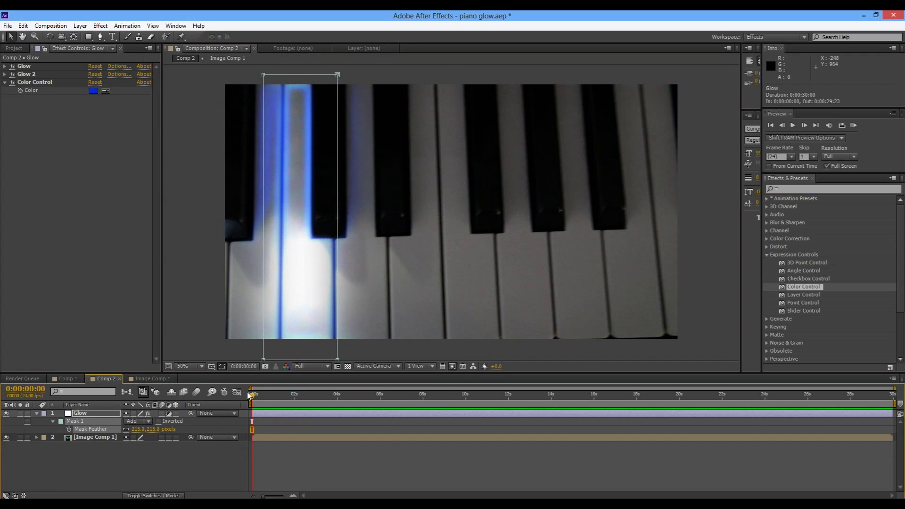
left_click(223, 290)
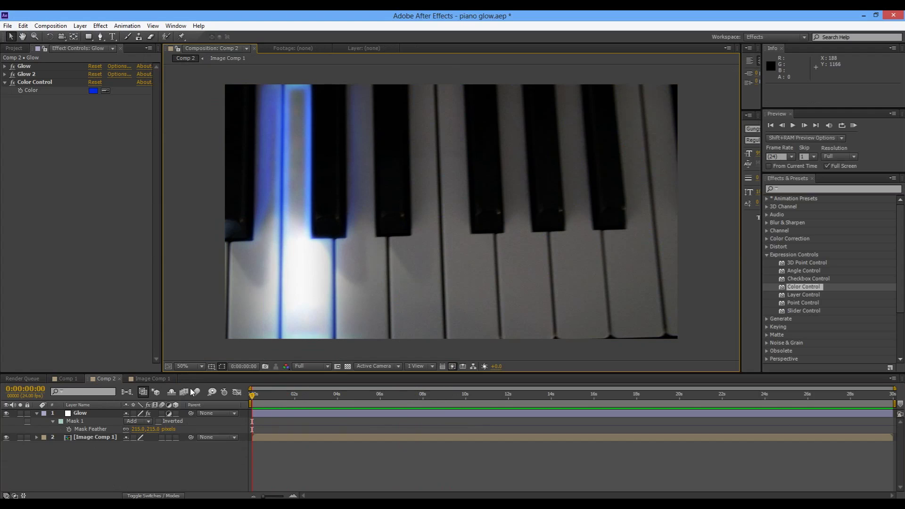
Step: Keyframe the Glow layer's position at 0 seconds beyond the image's left edge, at 294, 554, and stretch its height to 118%
left_click(92, 417)
key("p")
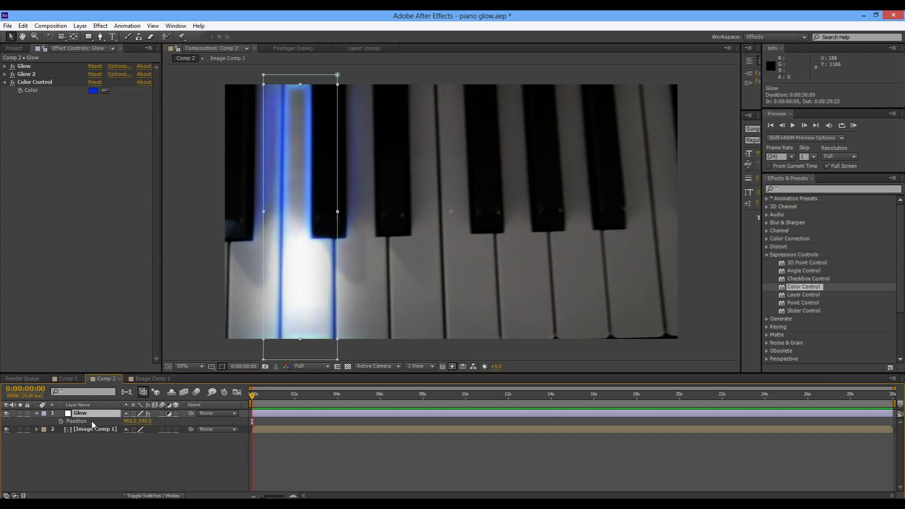
left_click(61, 421)
left_click(302, 336)
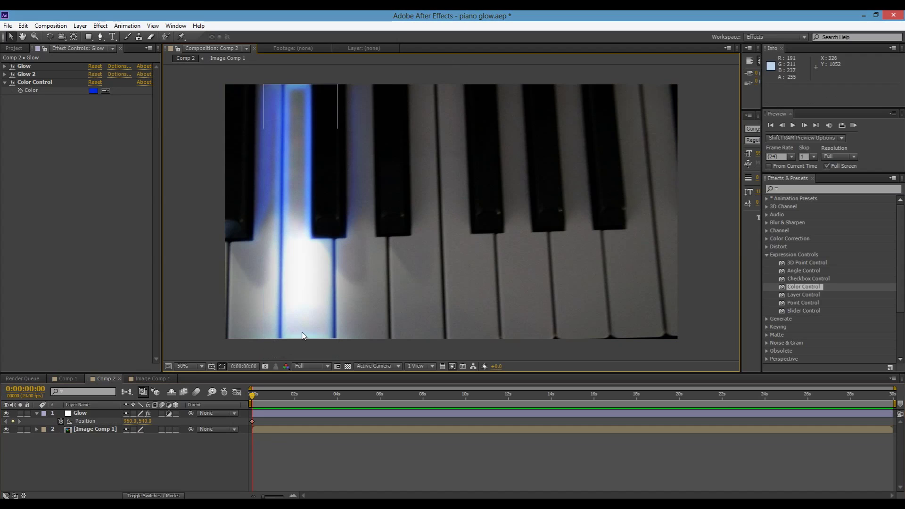
left_click(77, 413)
left_click_drag(273, 286, 152, 294)
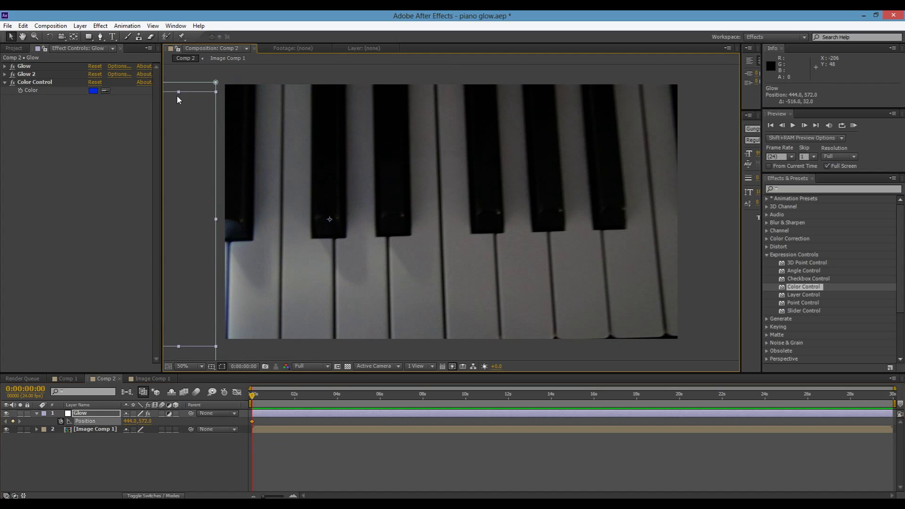
left_click_drag(180, 92, 179, 69)
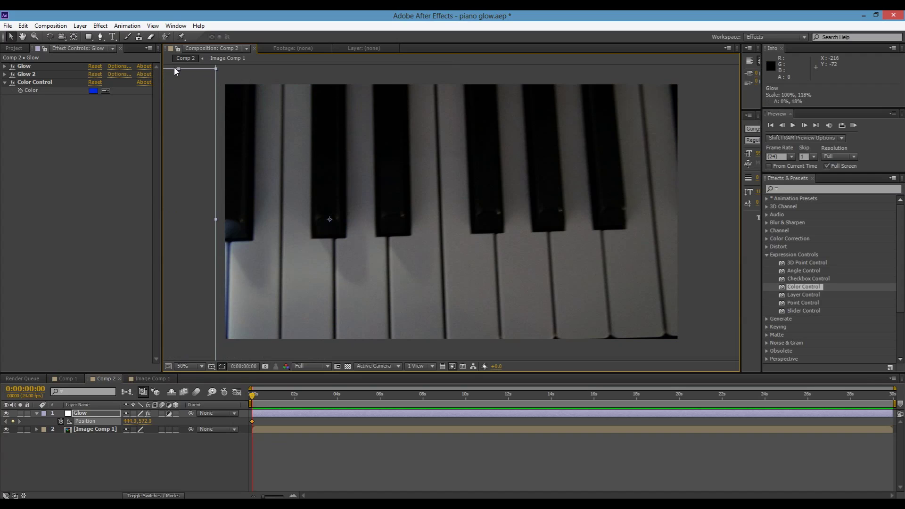
left_click_drag(177, 165, 141, 161)
Step: Move the Glow layer past the image's right edge at 2 seconds, and preview the sweep from the start
left_click(295, 395)
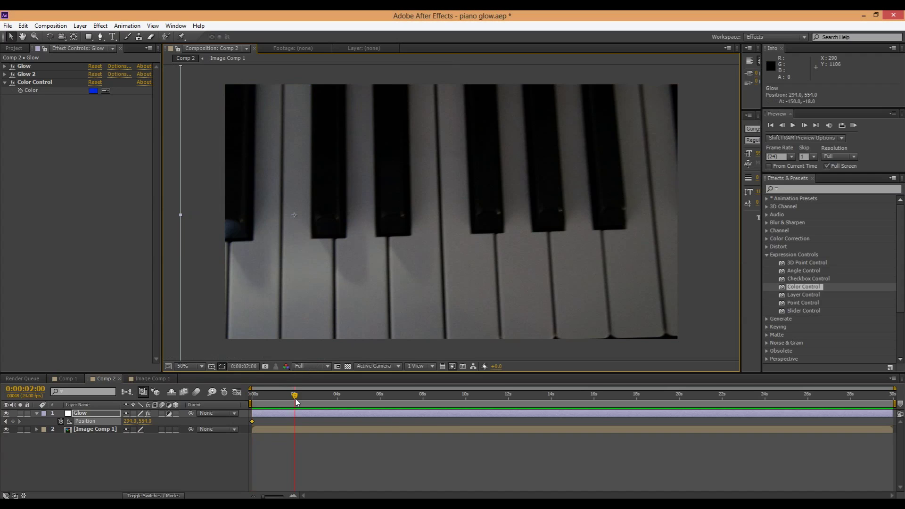
left_click_drag(171, 315, 790, 315)
left_click_drag(293, 398, 248, 400)
scroll(339, 277, "down", 4)
left_click(343, 278)
scroll(343, 279, "up", 4)
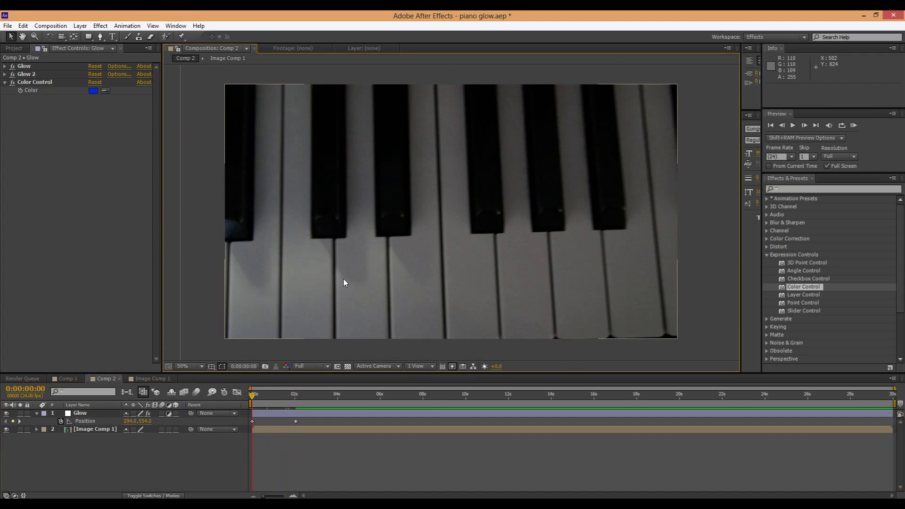
key("space")
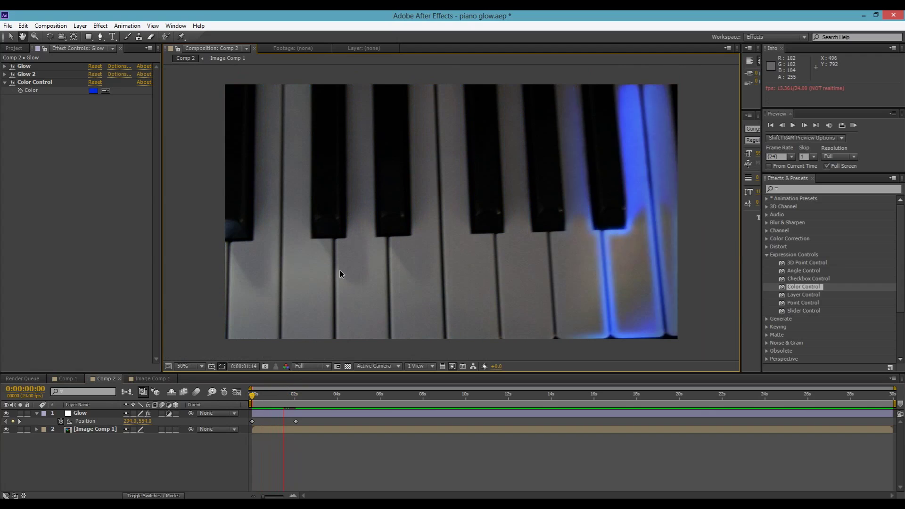
Step: Set the second Glow's threshold to 42.7% with the glow over the keys, and preview the animation
left_click_drag(304, 395, 271, 399)
left_click(3, 78)
left_click(5, 75)
left_click_drag(92, 91, 111, 100)
key("space")
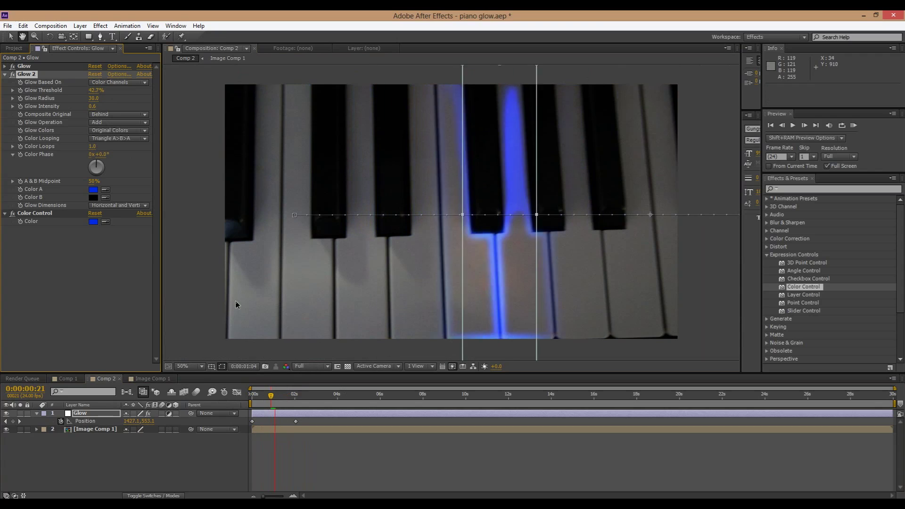
key("space")
Step: Lower the thresholds of both Glow effects to 0%, and preview the sweep across the keys
left_click_drag(296, 396, 264, 399)
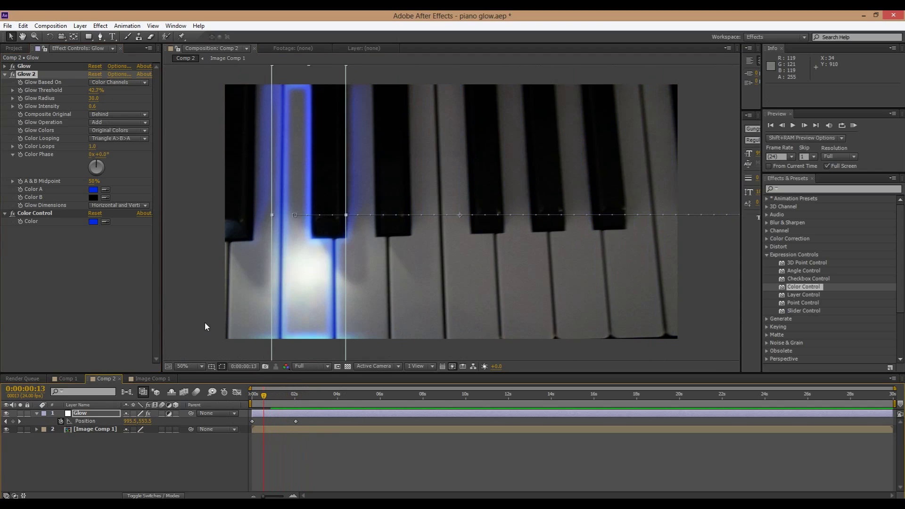
left_click_drag(82, 93, 66, 95)
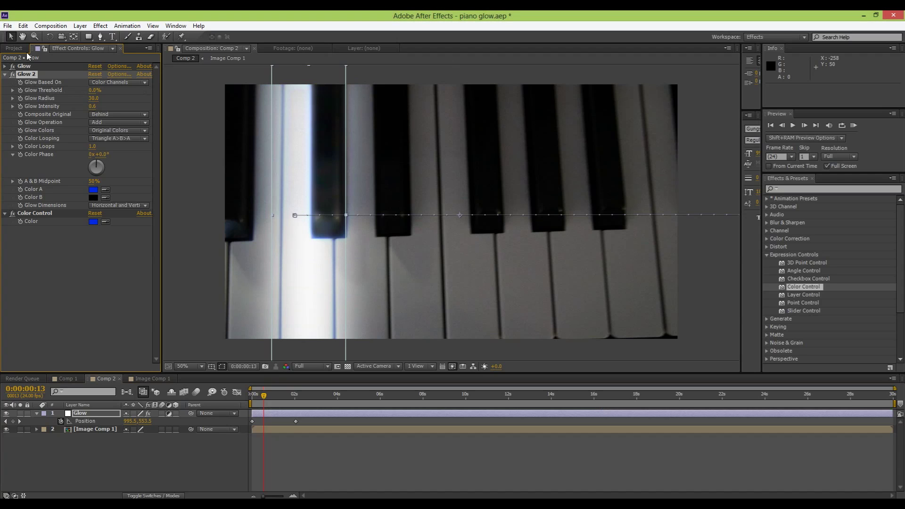
left_click(5, 66)
left_click_drag(96, 84, 57, 82)
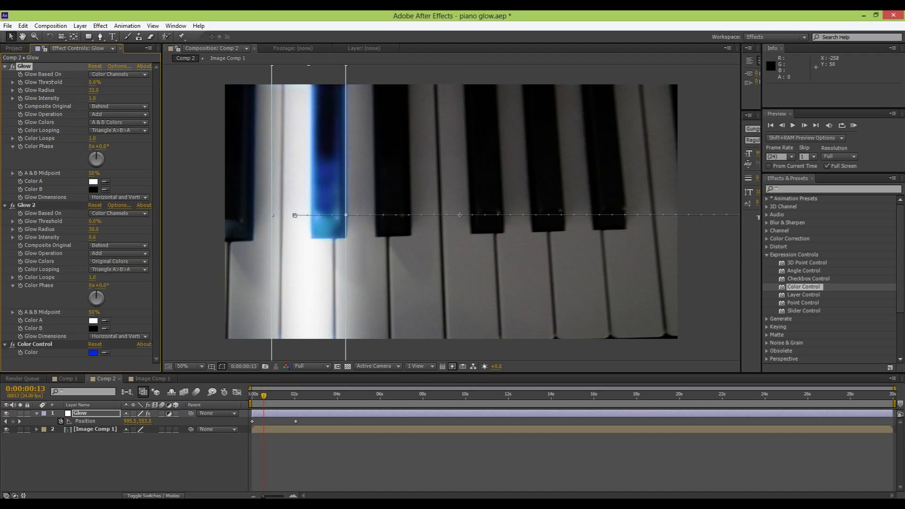
key("KP_0")
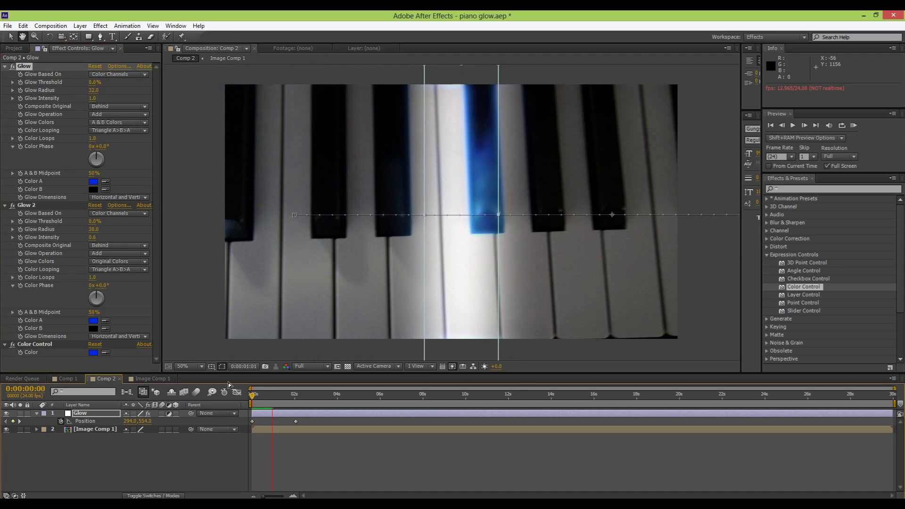
key("space")
scroll(453, 317, "up", 2)
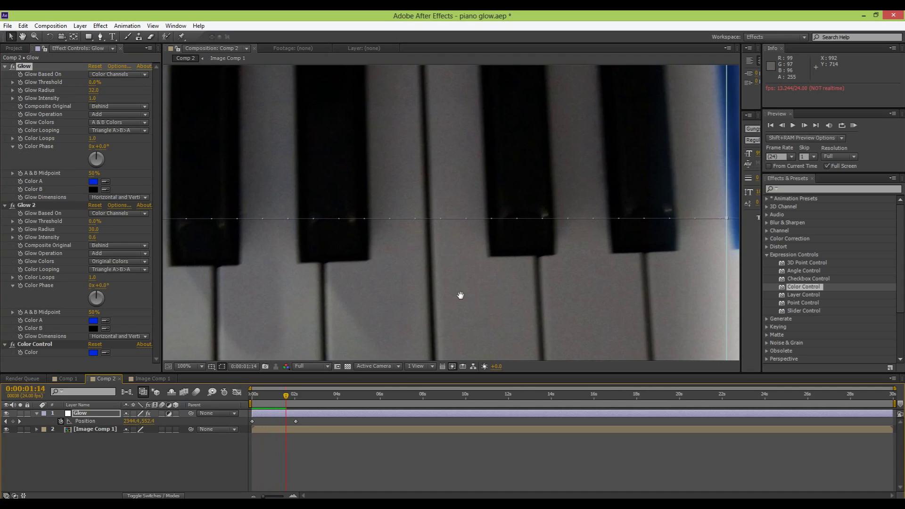
Step: Set the first Glow's threshold to 22.4%, and check the glow at 1 second and at frame 15
left_click_drag(94, 86, 121, 85)
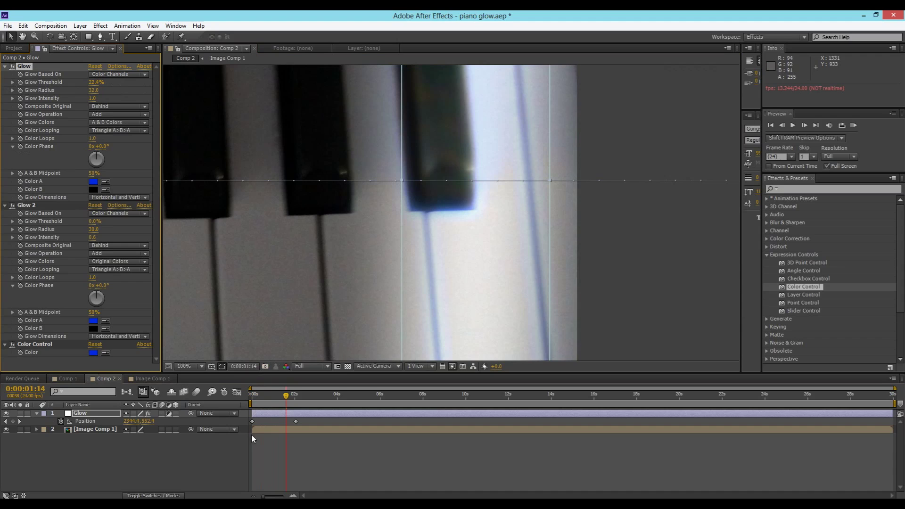
left_click(274, 398)
scroll(285, 272, "down", 3)
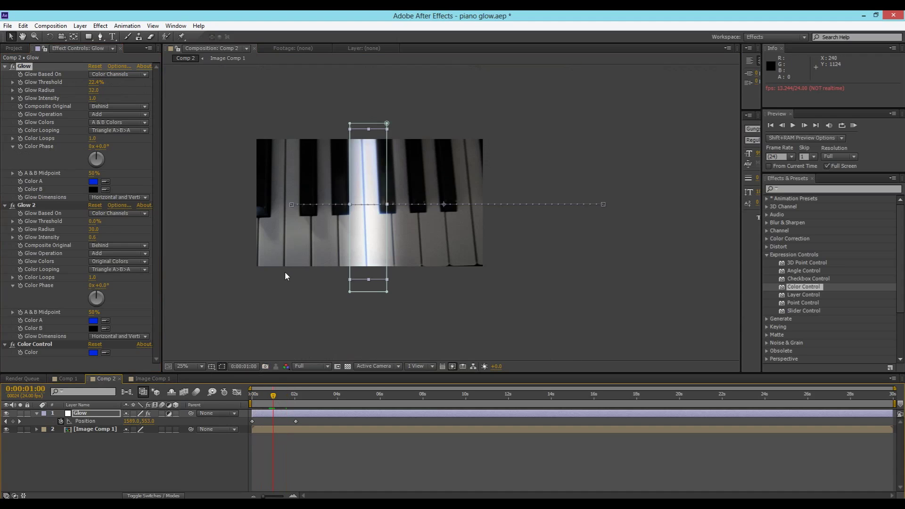
scroll(285, 309, "up", 1)
left_click_drag(309, 326, 444, 348)
mouse_move(273, 403)
left_mouse_down()
mouse_move(255, 402)
mouse_move(293, 402)
mouse_move(265, 400)
left_mouse_up()
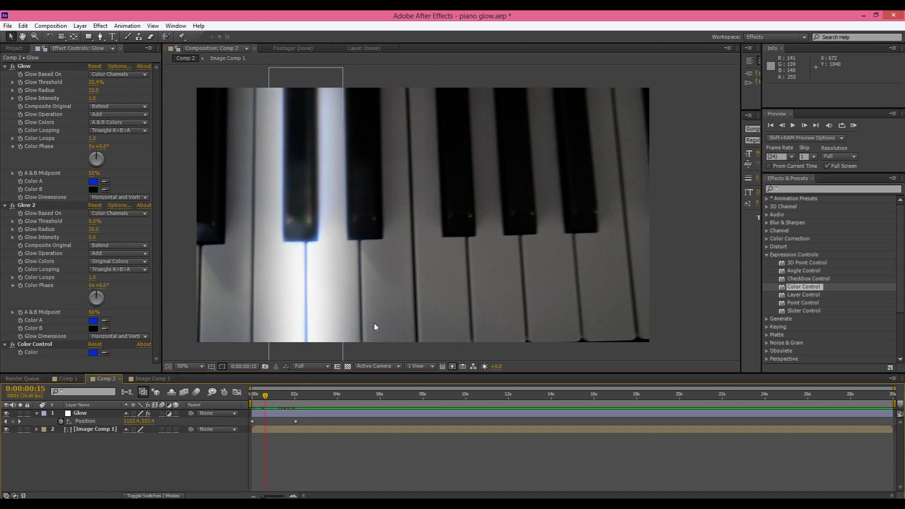